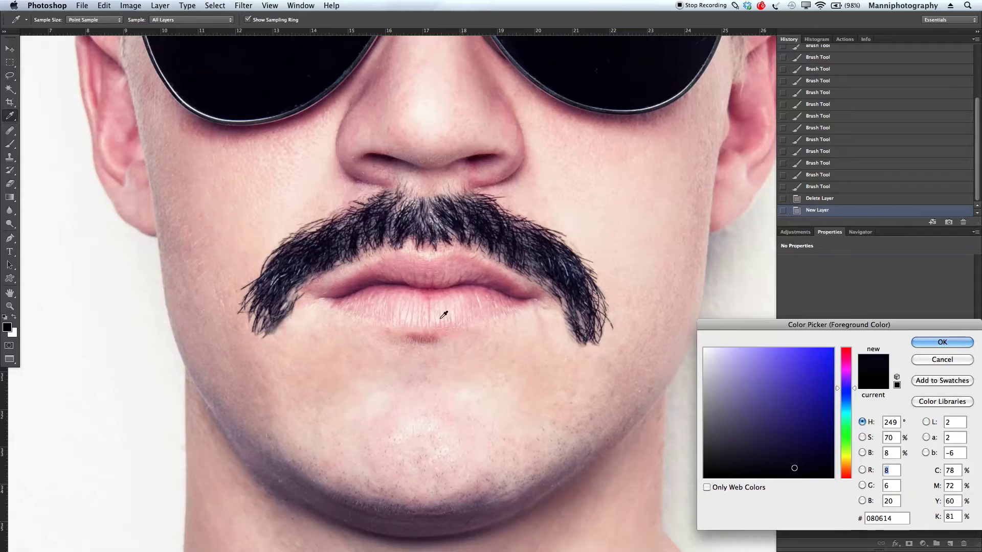
- Set the foreground colour to 080614 and paint a few fine dark hairs at the moustache's left tip with a smaller brush
left_click(942, 342)
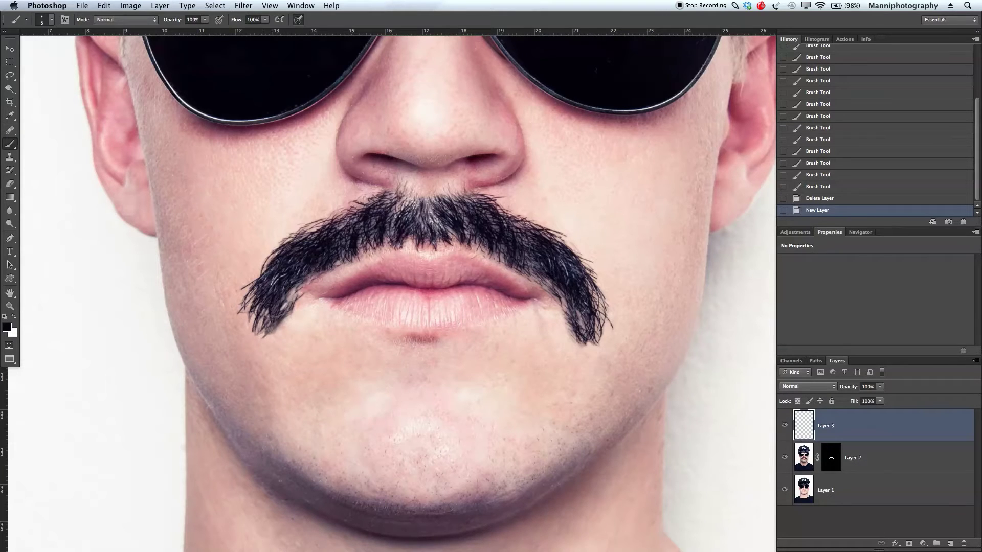
key("bracketleft")
mouse_move(267, 290)
left_mouse_down()
mouse_move(267, 329)
mouse_move(263, 318)
left_mouse_up()
mouse_move(271, 302)
left_mouse_down()
mouse_move(254, 334)
mouse_move(263, 295)
mouse_move(245, 320)
mouse_move(256, 287)
mouse_move(267, 304)
left_mouse_up()
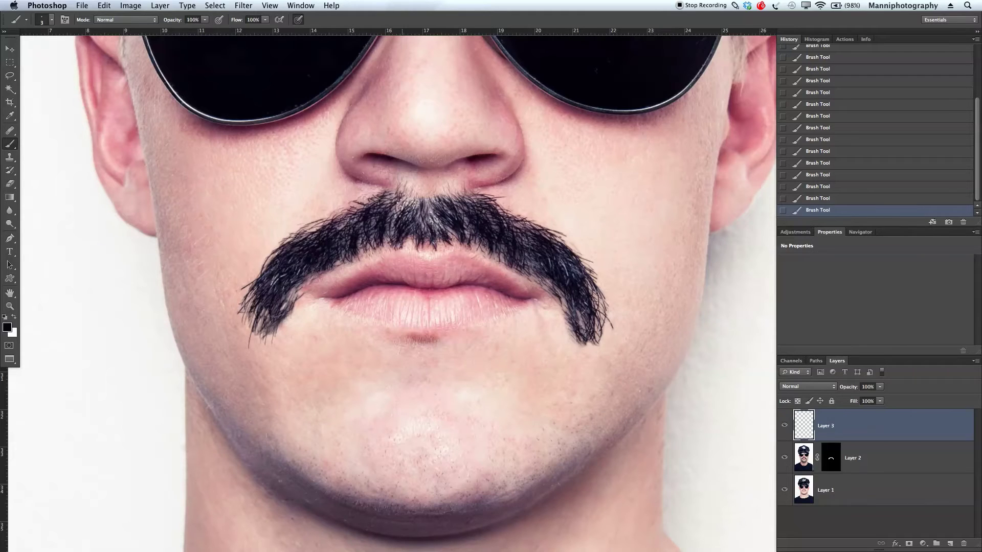
- Set the brush size to 4 and paint dark hairs that extend the moustache's right tip downward
key("bracketleft")
key("bracketright")
key("bracketright")
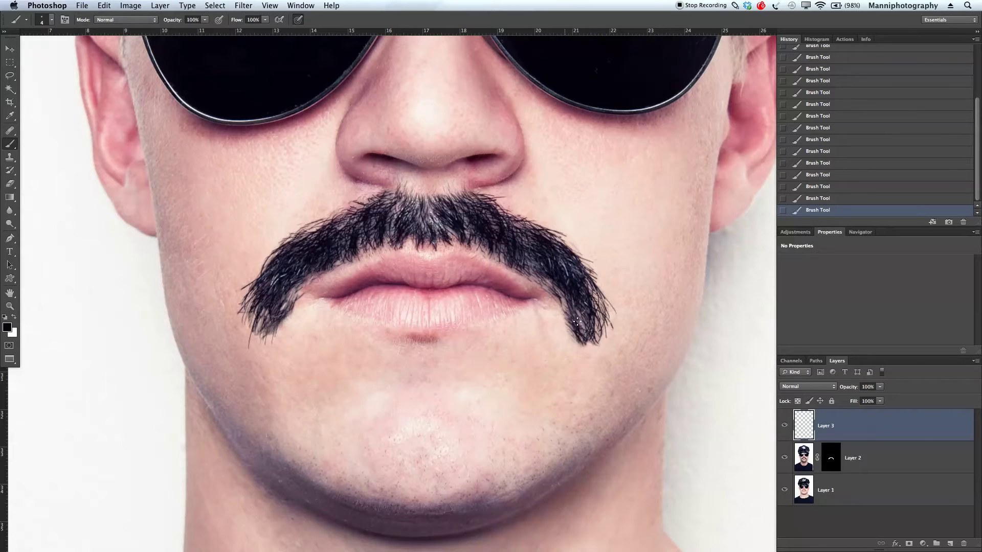
mouse_move(575, 320)
left_mouse_down()
mouse_move(587, 332)
mouse_move(583, 347)
mouse_move(577, 337)
mouse_move(581, 351)
mouse_move(578, 332)
mouse_move(595, 364)
mouse_move(587, 335)
mouse_move(601, 353)
left_mouse_up()
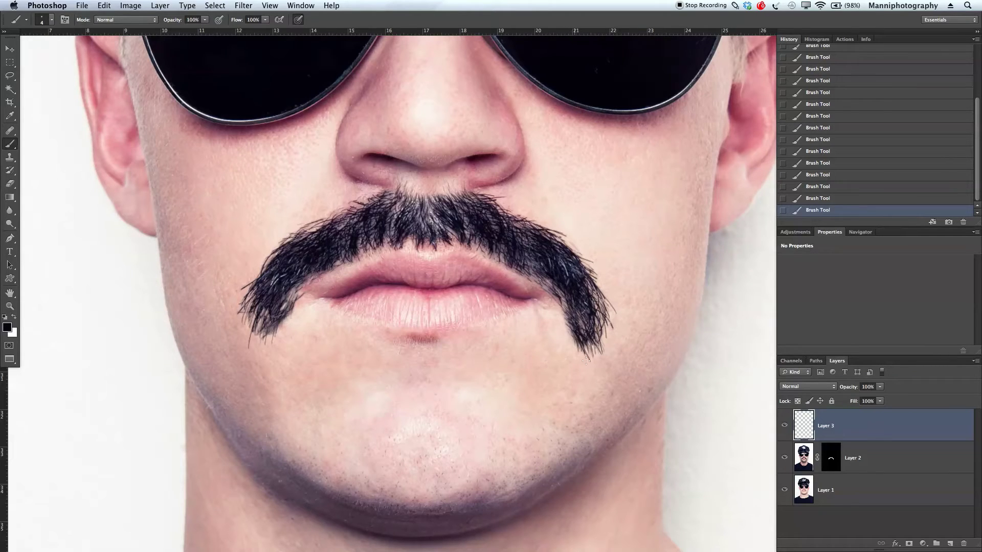
left_click_drag(599, 345, 605, 362)
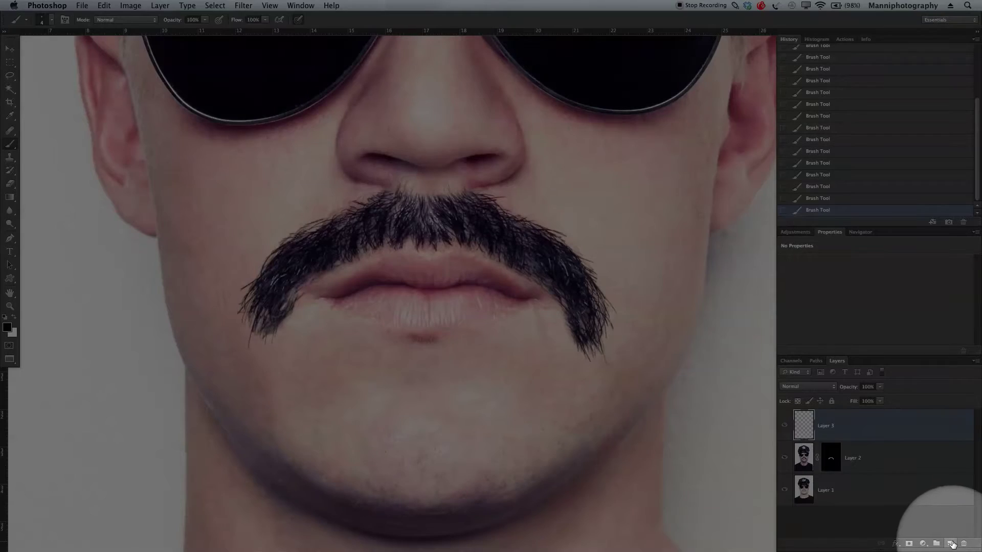
- Paint practice curved and straight hair strokes on a new layer over the pale background beside the face, and delete that layer
left_click(950, 544)
mouse_move(91, 331)
left_mouse_down()
mouse_move(112, 380)
mouse_move(97, 364)
mouse_move(92, 330)
left_mouse_up()
mouse_move(106, 366)
left_mouse_down()
mouse_move(114, 333)
mouse_move(113, 354)
mouse_move(88, 314)
mouse_move(93, 335)
left_mouse_up()
left_click_drag(80, 297, 96, 333)
left_click_drag(88, 277, 81, 306)
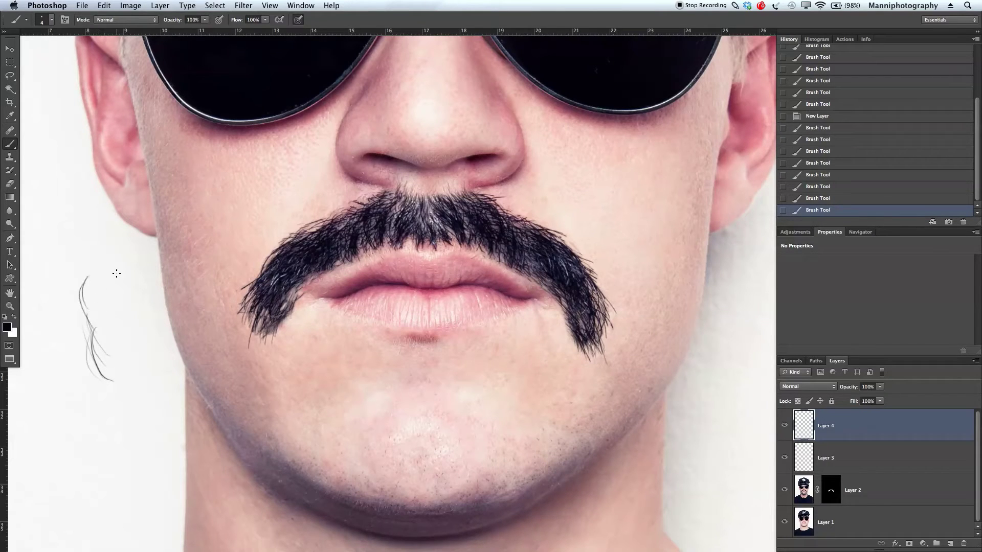
left_click_drag(108, 272, 116, 360)
left_click_drag(117, 291, 125, 369)
left_click_drag(126, 304, 131, 377)
left_click_drag(132, 306, 151, 369)
left_click_drag(151, 331, 154, 359)
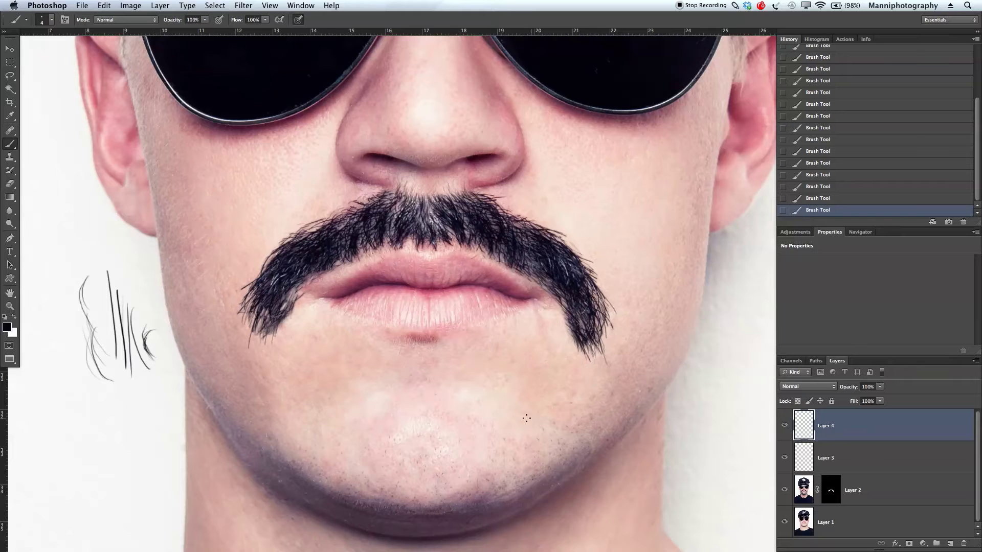
key("BackSpace")
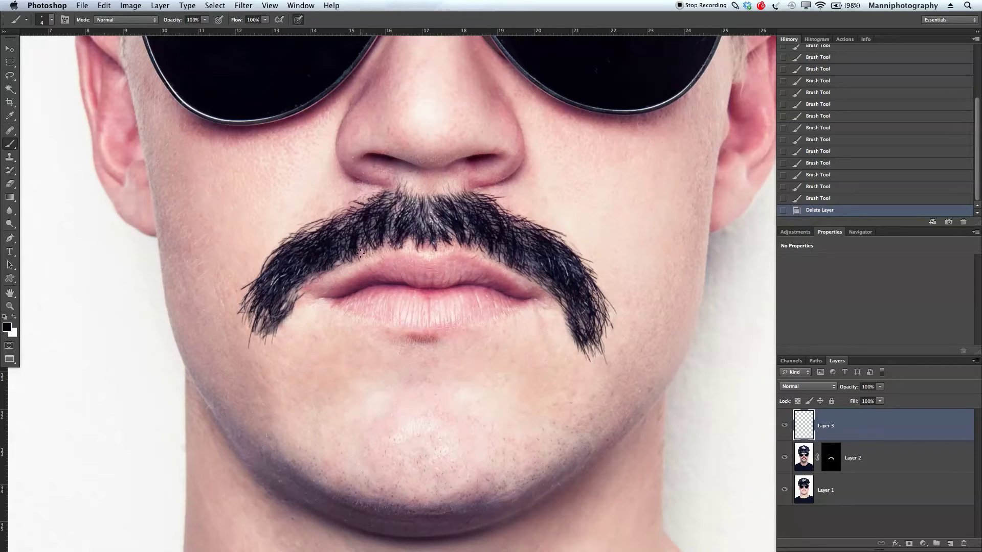
- Paint short dark hairs along the lower inner edge of the moustache's left side, from the lip corner to the tip
left_click_drag(339, 251, 338, 262)
mouse_move(343, 249)
left_mouse_down()
mouse_move(342, 260)
mouse_move(356, 255)
mouse_move(343, 252)
left_mouse_up()
left_click_drag(338, 266, 336, 256)
mouse_move(333, 271)
left_mouse_down()
mouse_move(287, 305)
mouse_move(302, 282)
mouse_move(280, 333)
left_mouse_up()
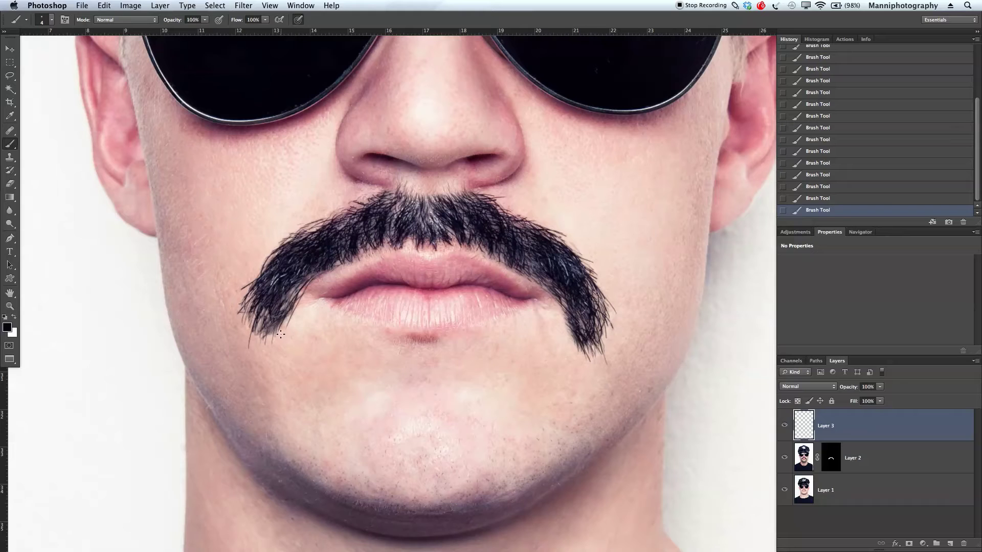
mouse_move(307, 283)
left_mouse_down()
mouse_move(272, 328)
mouse_move(286, 306)
left_mouse_up()
- Paint longer dark hairs down the inner edge of the moustache's left end, undoing unwanted strokes and reducing the brush to size 3
key("z")
mouse_move(270, 323)
left_mouse_down()
mouse_move(311, 323)
mouse_move(358, 348)
mouse_move(335, 374)
left_mouse_up()
key("b")
left_click_drag(334, 327, 320, 390)
left_click_drag(323, 323, 312, 366)
left_click_drag(307, 356, 293, 429)
key("alt+super+z")
key("alt+super+z")
left_click_drag(304, 327, 296, 352)
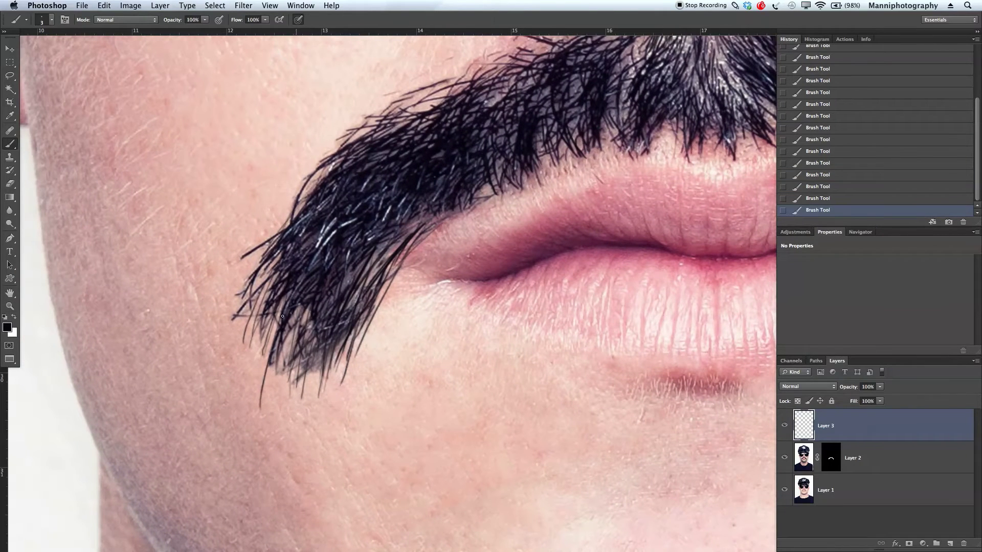
- Fill the moustache's left end with overlapping downward dark hairs that reach past its lower edge
left_click_drag(282, 306, 275, 336)
left_click_drag(266, 305, 254, 363)
left_click_drag(285, 338, 276, 400)
left_click_drag(306, 308, 290, 397)
left_click_drag(328, 304, 316, 371)
mouse_move(339, 332)
left_mouse_down()
mouse_move(325, 393)
mouse_move(298, 378)
left_mouse_up()
left_click_drag(296, 328, 266, 369)
left_click_drag(335, 263, 323, 294)
left_click_drag(276, 257, 260, 313)
mouse_move(272, 260)
left_mouse_down()
mouse_move(253, 321)
mouse_move(283, 375)
left_mouse_up()
mouse_move(285, 350)
left_mouse_down()
mouse_move(278, 405)
mouse_move(292, 404)
left_mouse_up()
- Add a few more dark hairs along the outer side of the moustache's left end
left_click_drag(486, 140, 394, 250)
left_click_drag(251, 263, 180, 347)
left_click_drag(216, 299, 194, 337)
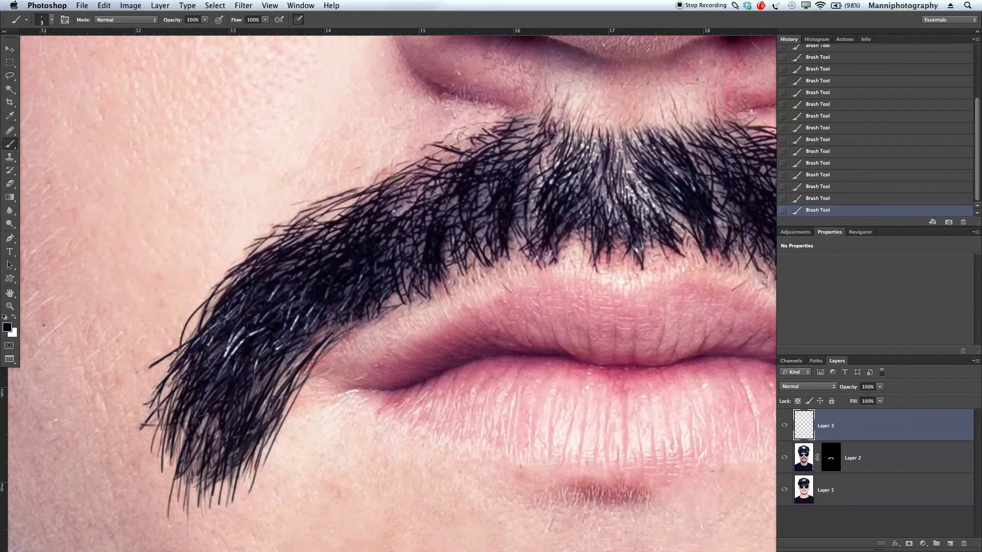
- Sample a bright highlight hair on the moustache's left side as the foreground colour, f2f6ef
left_click(7, 326)
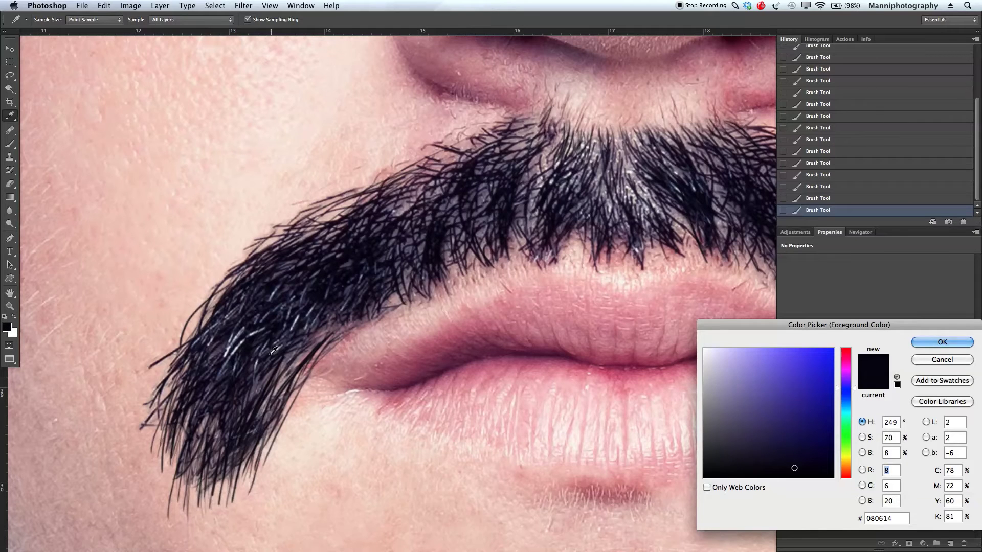
left_click(232, 345)
left_click(237, 339)
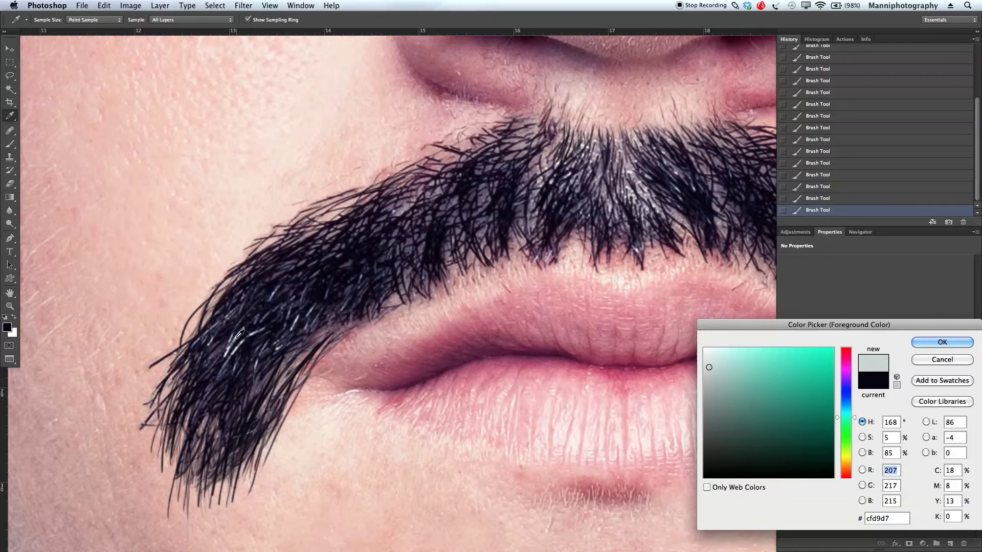
left_click(240, 334)
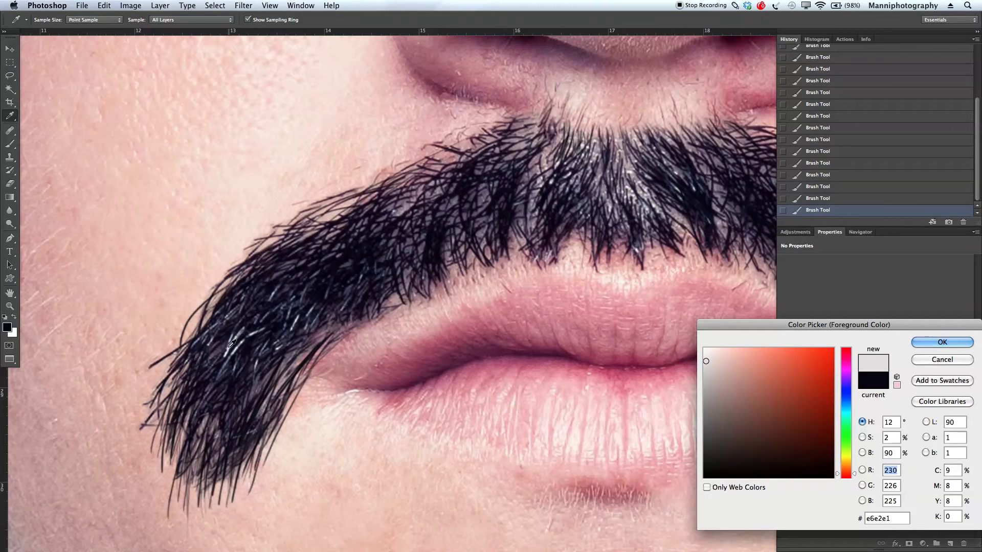
left_click(232, 344)
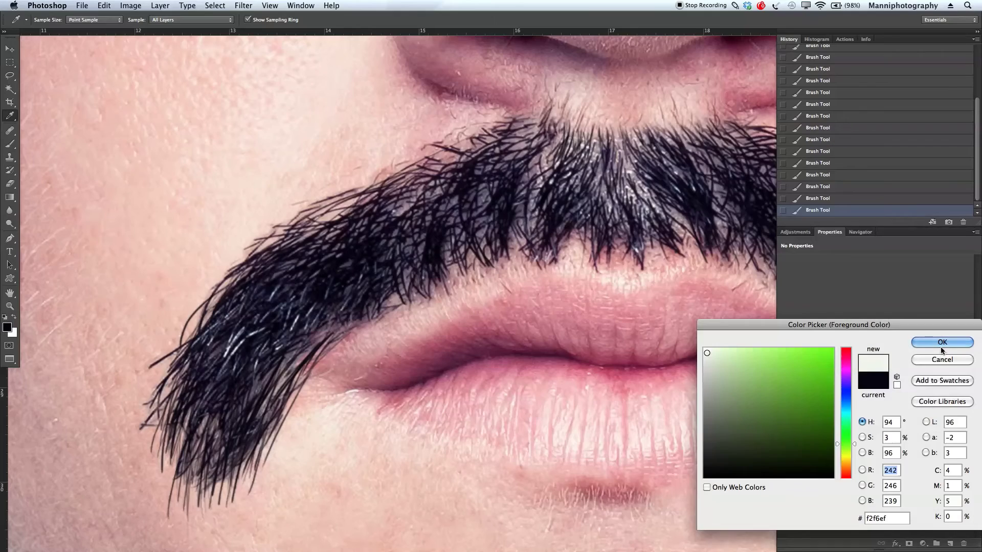
left_click(936, 343)
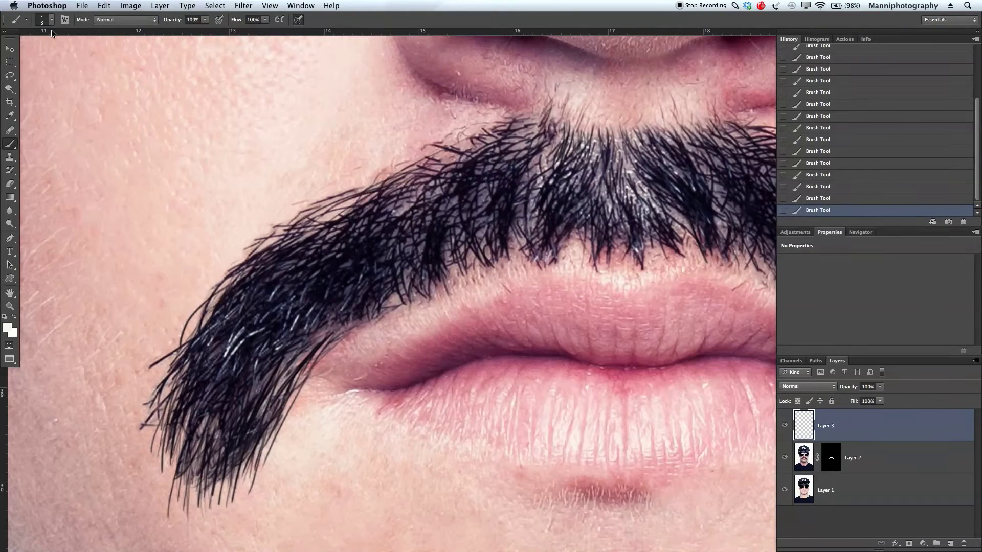
- Try a thin light highlight hair on the moustache's left end with brush size 1
key("bracketleft")
key("bracketleft")
mouse_move(212, 401)
left_mouse_down()
mouse_move(213, 425)
mouse_move(224, 411)
mouse_move(224, 428)
mouse_move(231, 407)
mouse_move(219, 443)
mouse_move(209, 418)
mouse_move(231, 407)
mouse_move(230, 452)
mouse_move(229, 399)
mouse_move(217, 440)
mouse_move(202, 411)
mouse_move(191, 452)
mouse_move(196, 392)
mouse_move(191, 448)
left_mouse_up()
key("super+z")
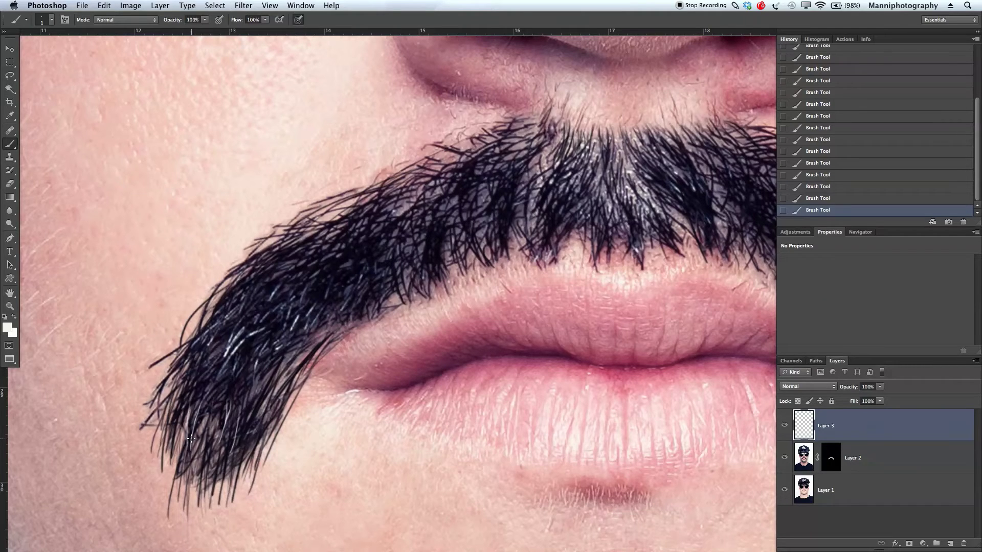
- Paint thin light highlight hairs on the moustache's right end, undoing the strokes that do not fit
left_click_drag(465, 285, 373, 339)
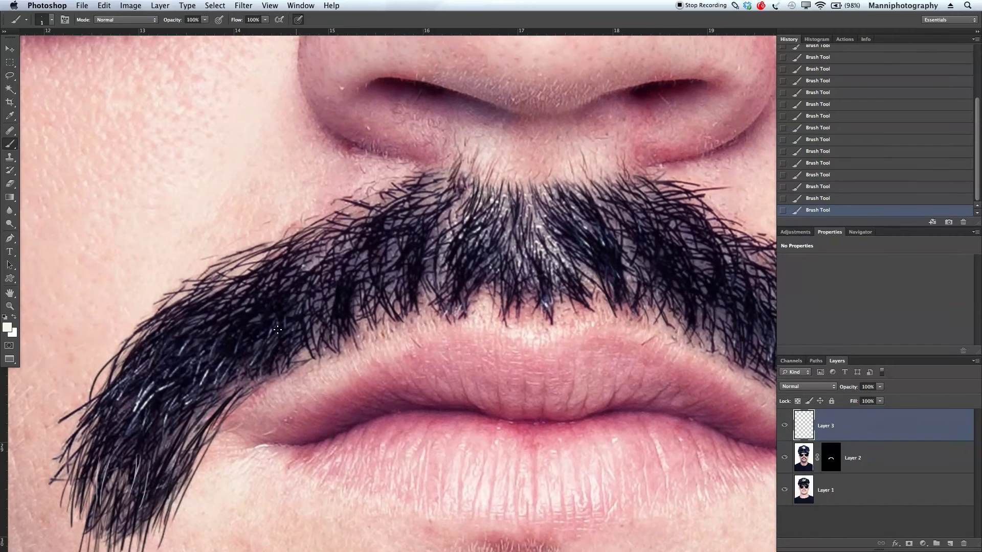
left_click_drag(438, 309, 266, 311)
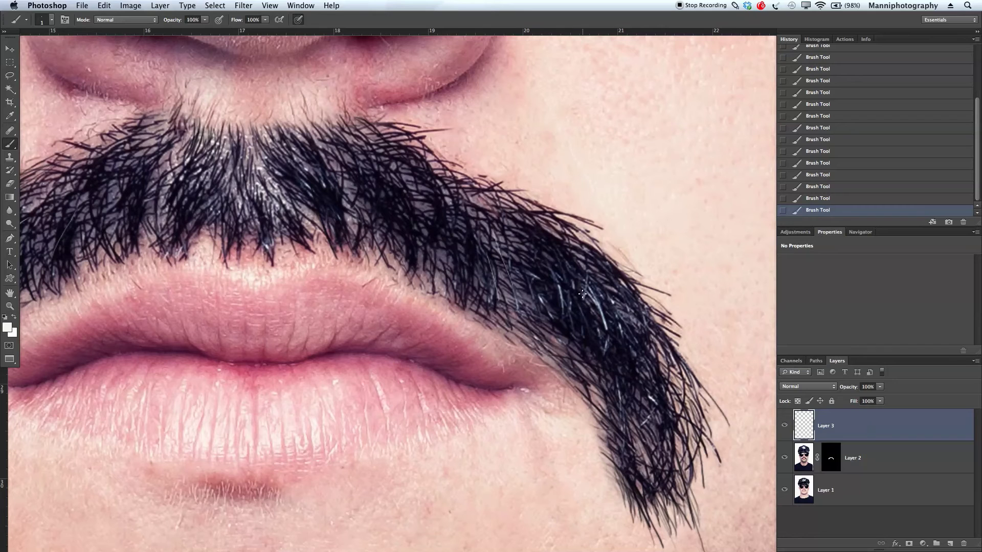
left_click_drag(620, 346, 629, 377)
key("super+z")
left_click_drag(645, 357, 650, 397)
left_click_drag(638, 423, 664, 467)
key("super+z")
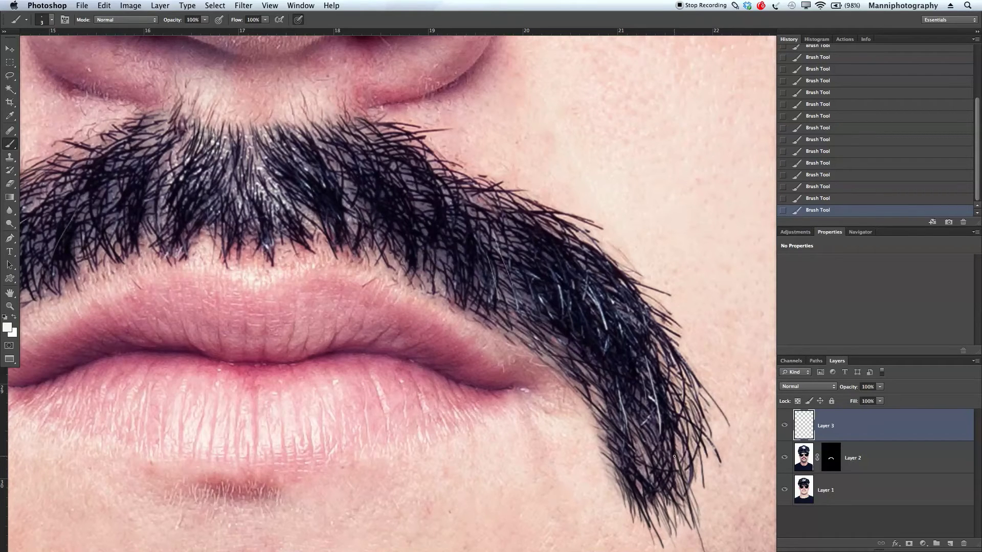
- Step back to an earlier brush stroke in the history and repaint a light highlight hair near the moustache's right tip
left_click_drag(661, 475, 677, 511)
key("super+z")
left_click(817, 186)
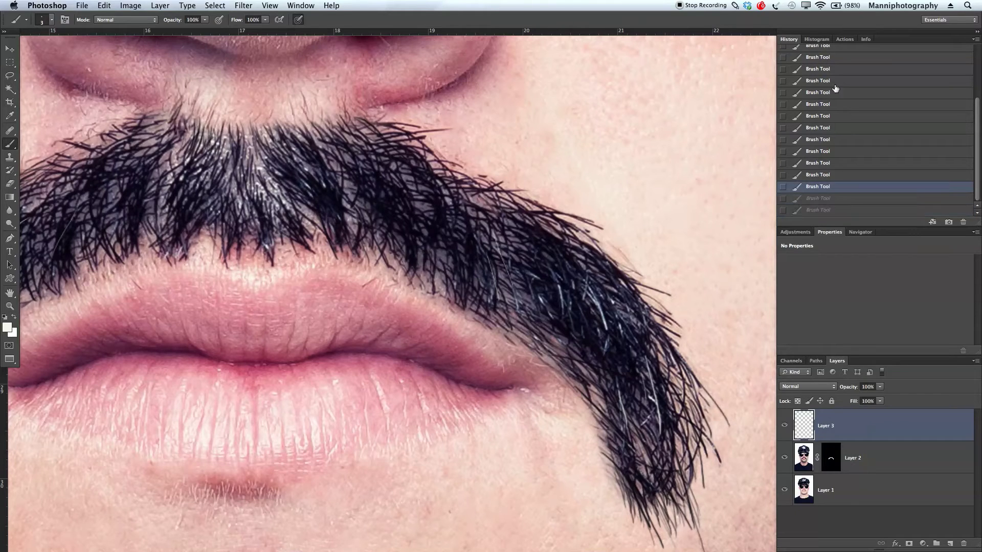
left_click_drag(665, 469, 666, 498)
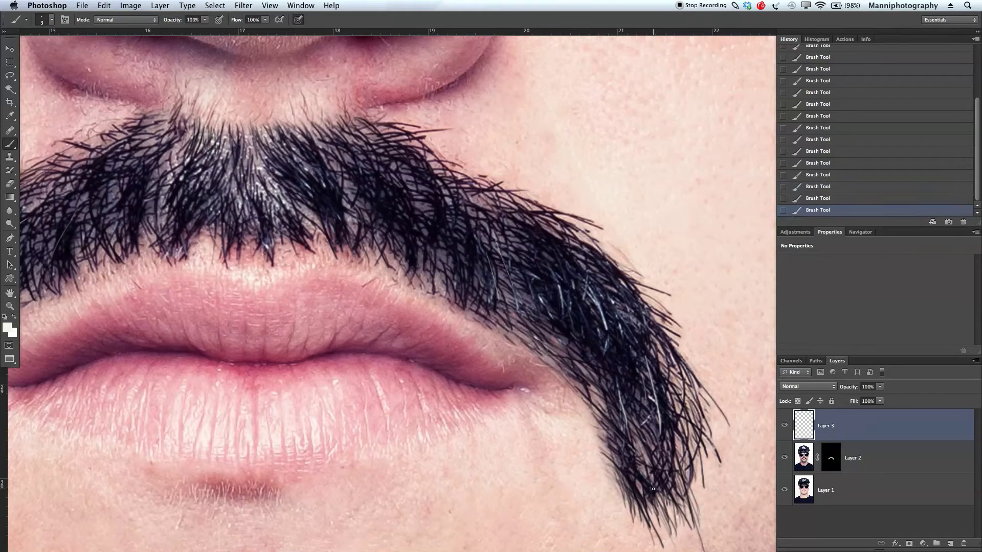
- Paint light highlight hairs on the moustache's left end
scroll(618, 496, "left", 15)
scroll(618, 496, "down", 5)
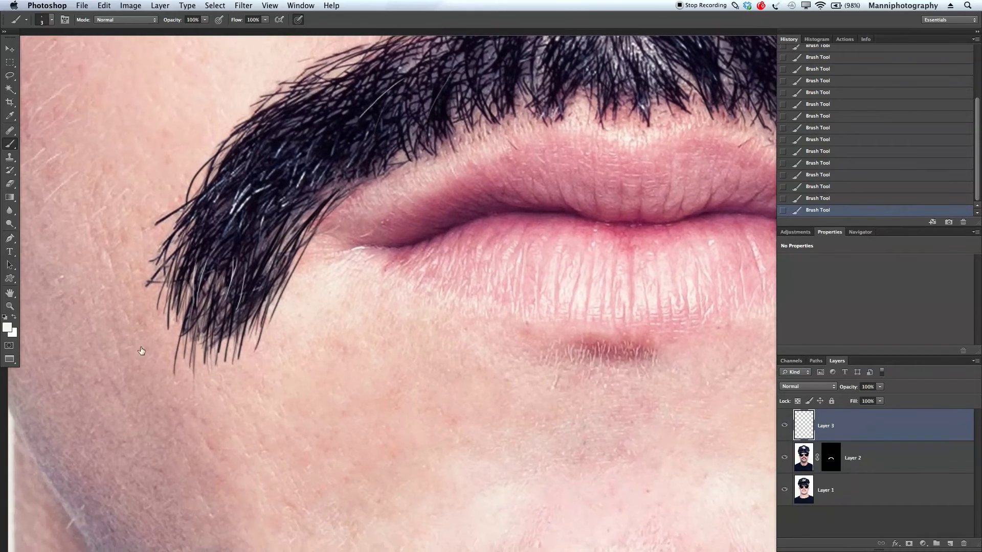
left_click_drag(286, 275, 265, 320)
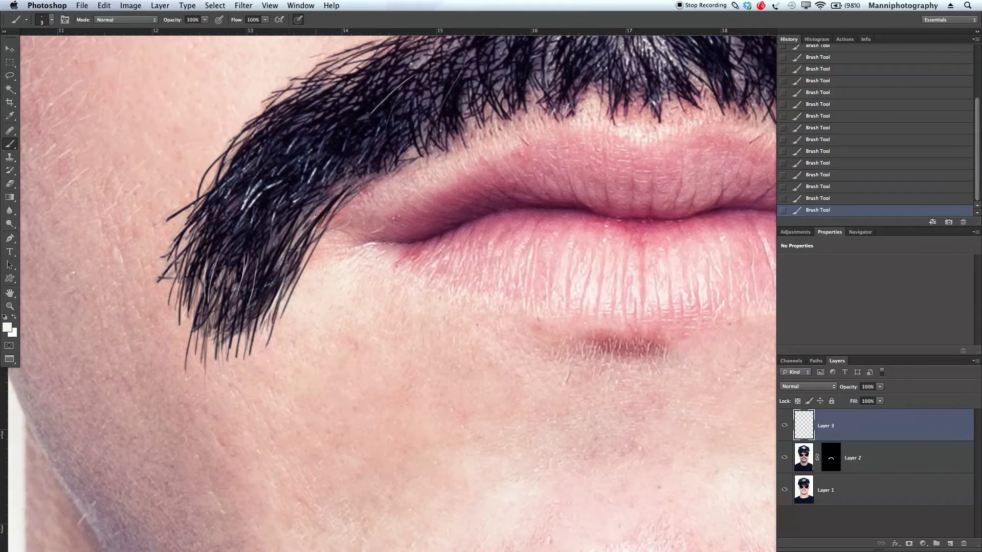
left_click_drag(204, 217, 222, 266)
- Compare the whole moustache with and without the painted hairs by repeatedly hiding and showing Layer 3
key("z")
left_click_drag(383, 314, 322, 328)
left_click_drag(474, 288, 438, 347)
mouse_move(501, 352)
left_mouse_down()
mouse_move(475, 363)
mouse_move(504, 365)
left_mouse_up()
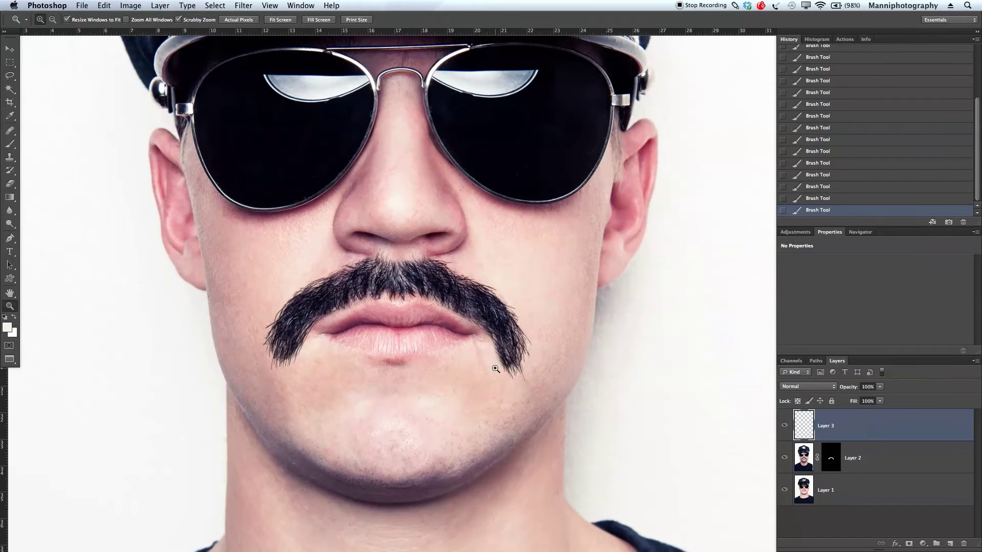
left_click(783, 424)
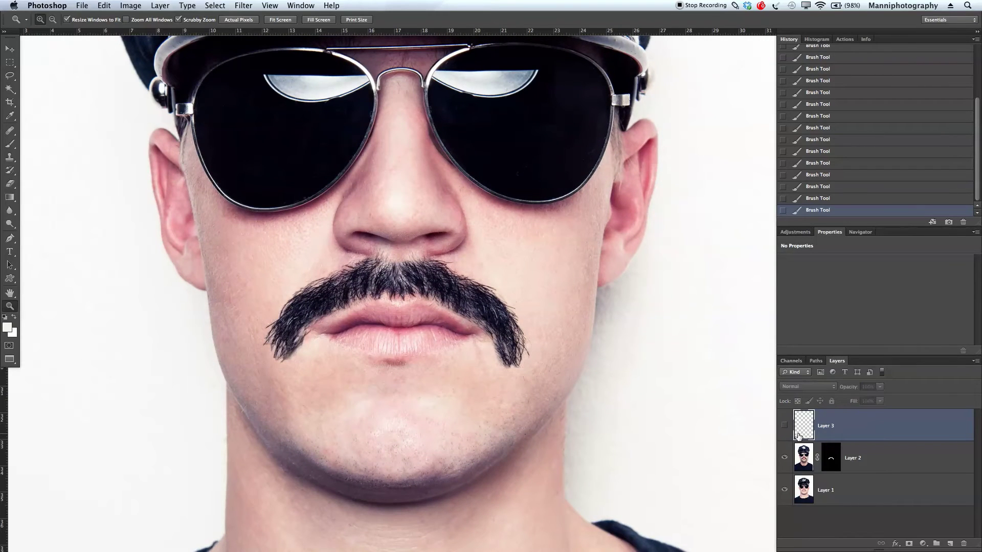
left_click(784, 426)
left_click(784, 426)
left_click(783, 426)
left_click(776, 433)
left_click(784, 425)
left_click(784, 425)
left_click(799, 420)
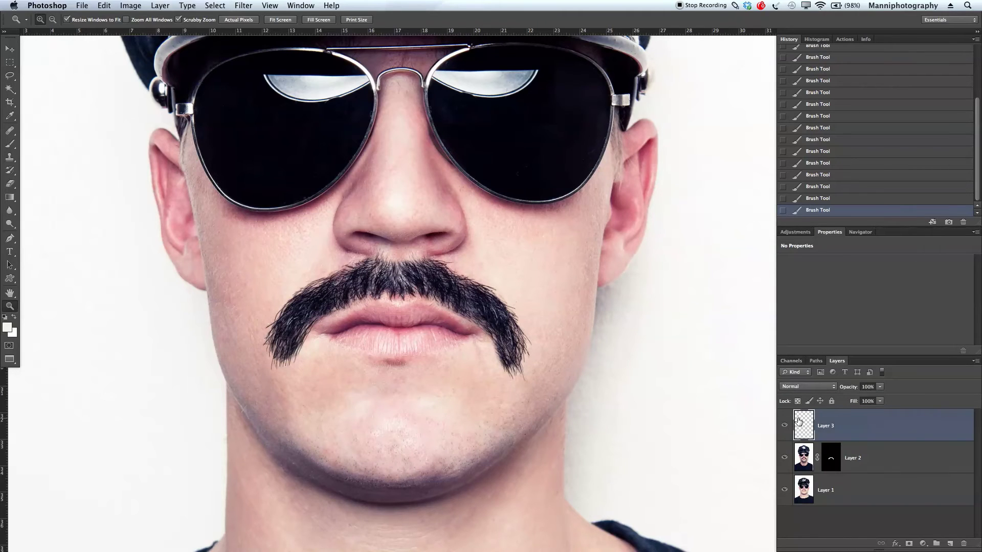
left_click(783, 426)
left_click(783, 426)
left_click(781, 426)
left_click(781, 426)
left_click(781, 426)
left_click(782, 425)
left_click(782, 425)
left_click(782, 425)
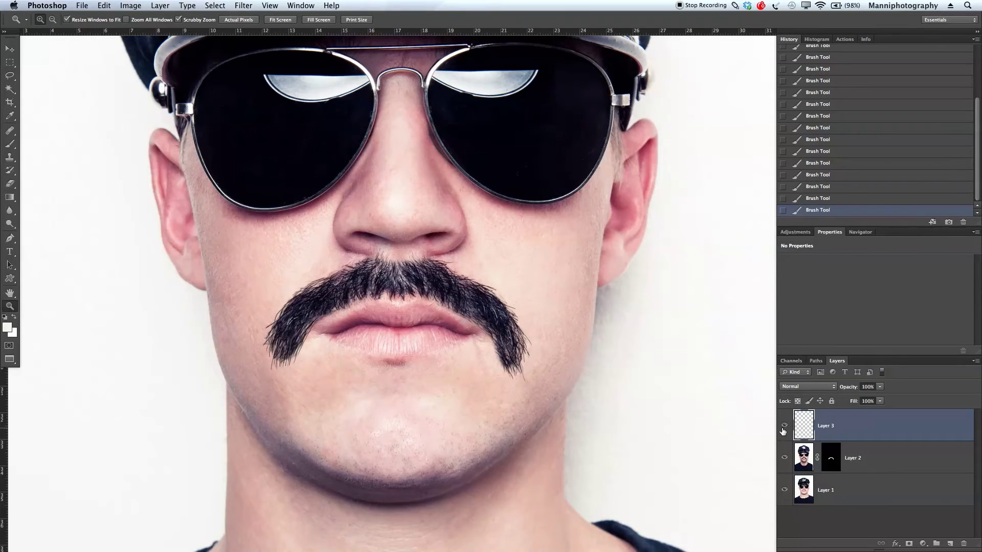
left_click(782, 426)
left_click(782, 426)
left_click(782, 426)
left_click(782, 426)
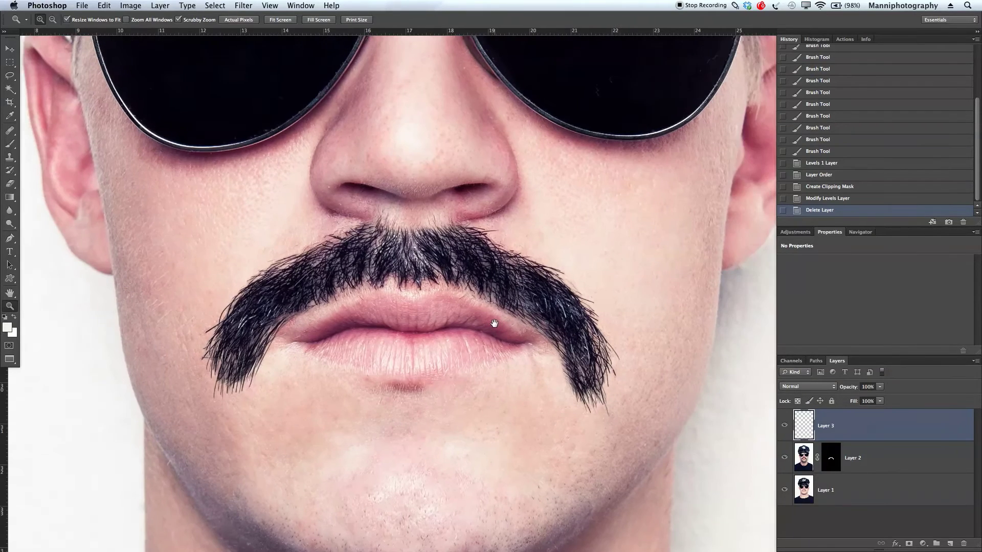
- Add a Levels adjustment layer and place it between Layer 3 and Layer 2
left_click_drag(493, 323, 402, 314)
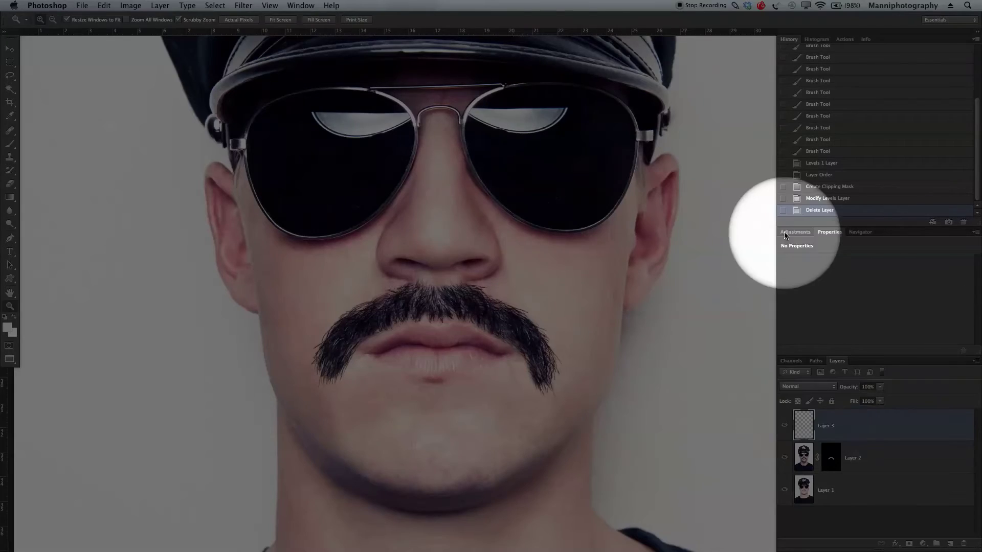
left_click(795, 232)
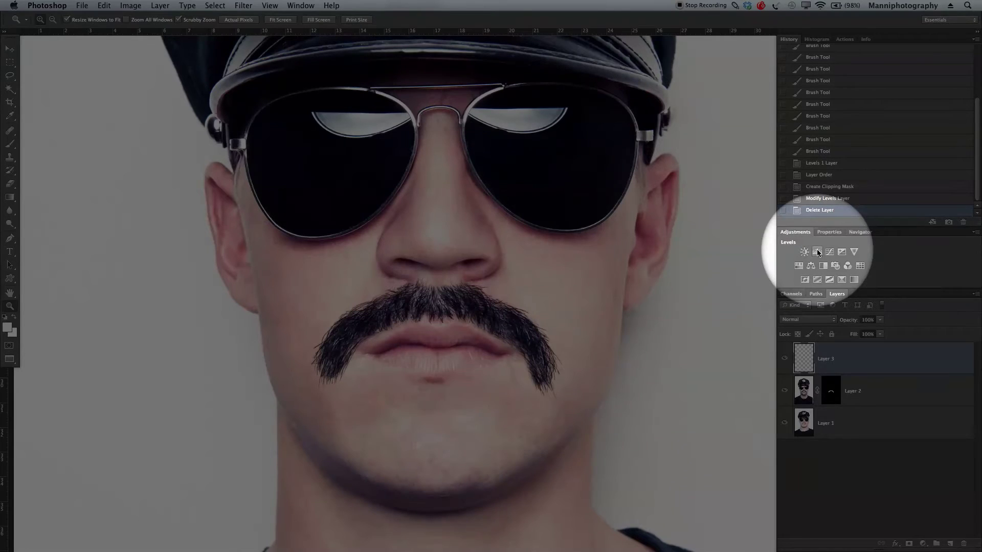
left_click(817, 252)
left_click_drag(825, 226, 829, 125)
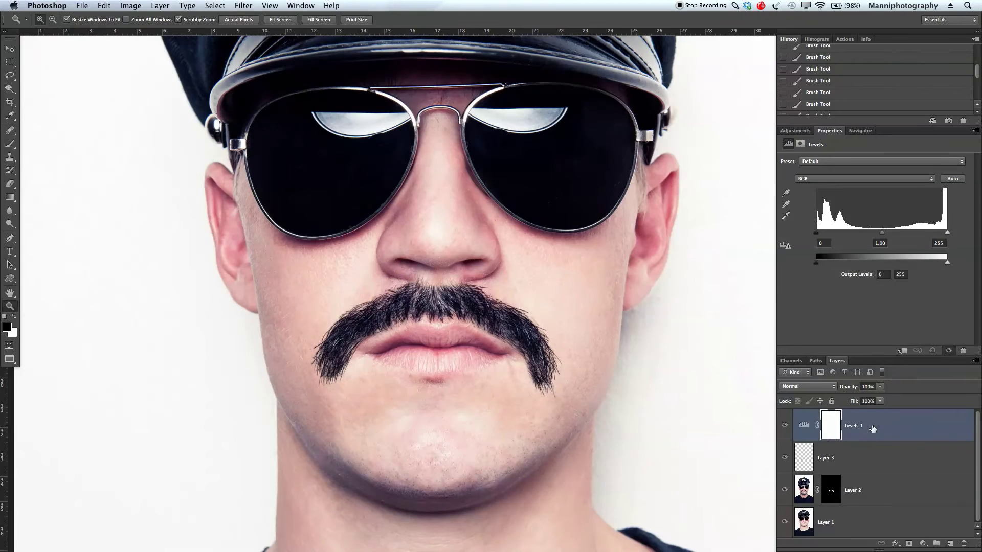
left_click_drag(866, 435, 882, 465)
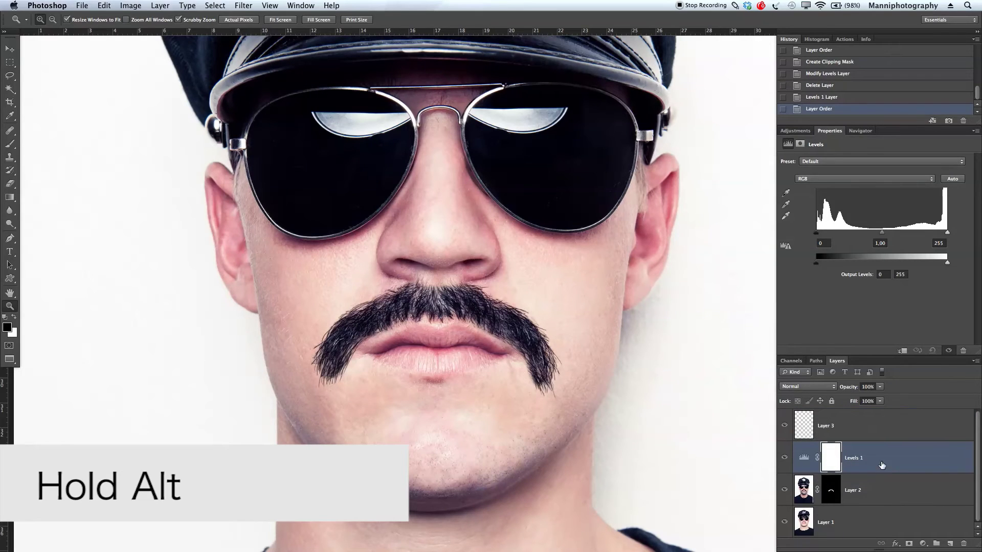
- Clip the Levels adjustment to Layer 2 and set its midtone value to 1.44
key("alt")
left_click(807, 472, "alt")
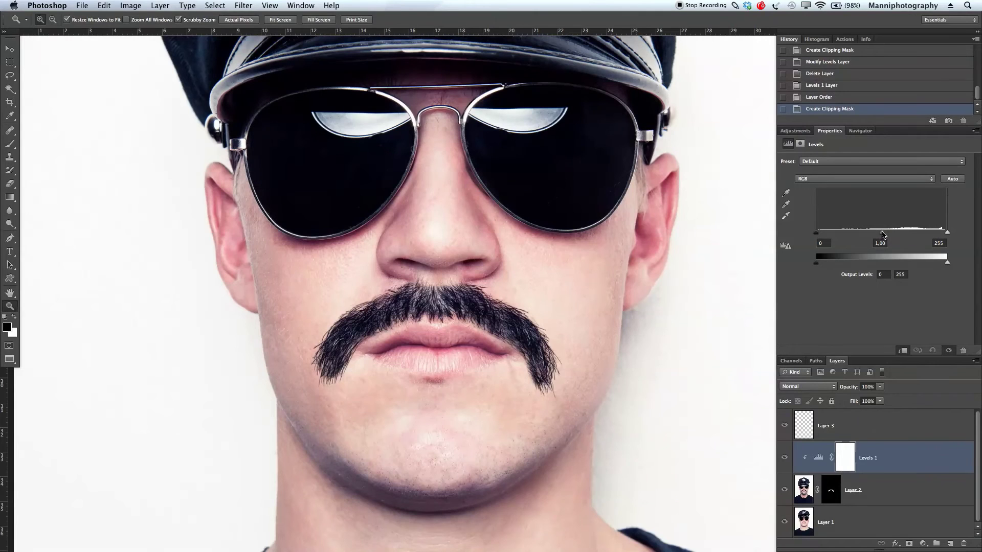
left_click_drag(875, 234, 869, 235)
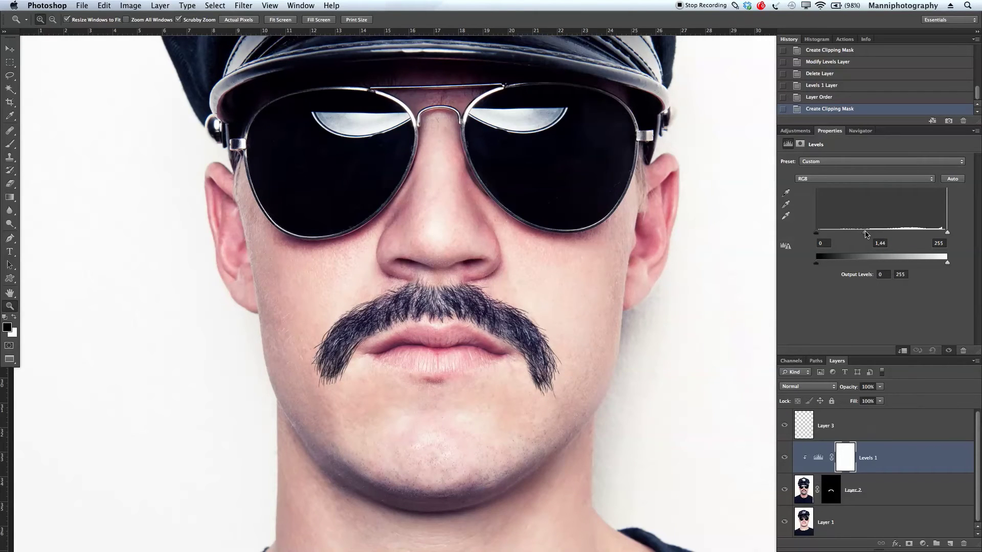
- Raise the clipped Levels midtone to 1.52 and compare the whole portrait with and without the adjustment
left_click_drag(863, 235, 862, 234)
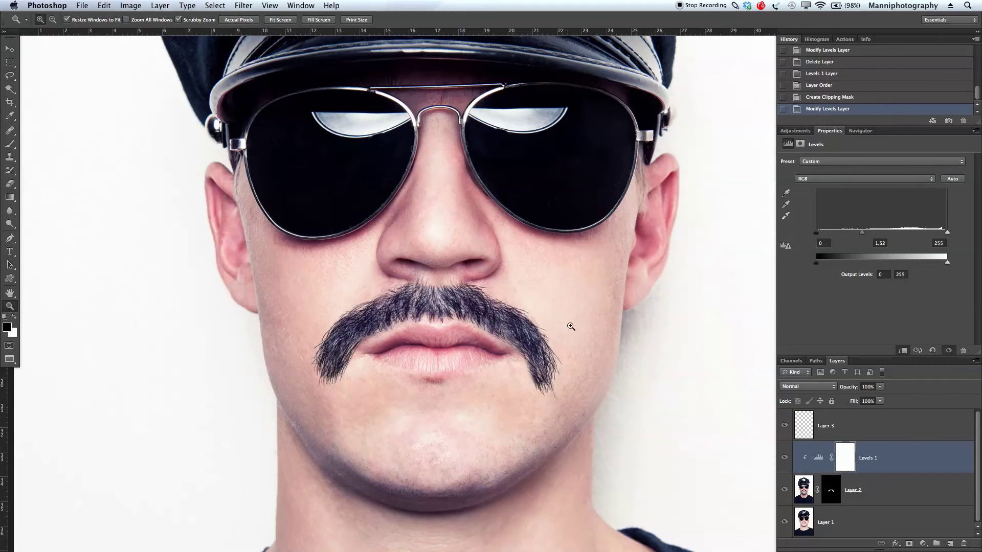
left_click_drag(539, 404, 498, 407)
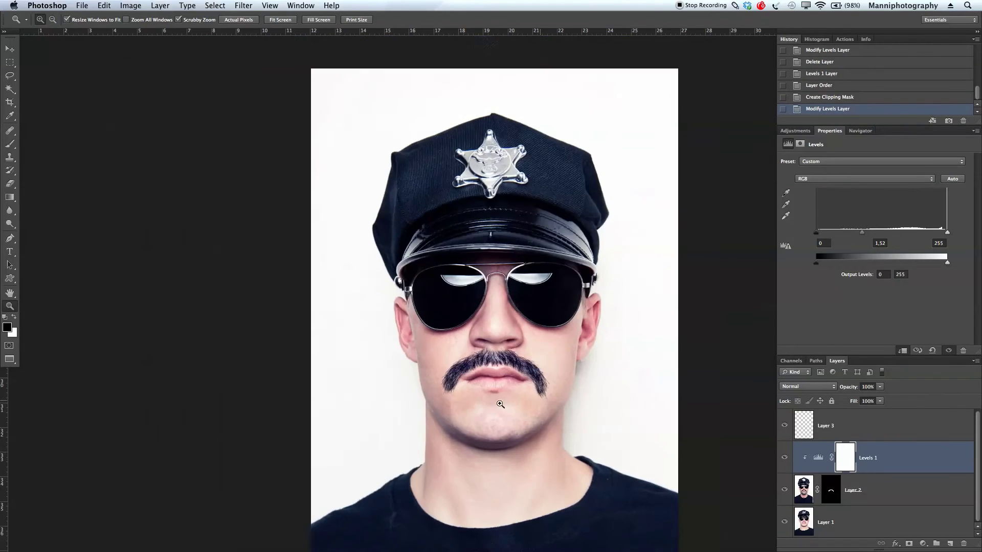
left_click_drag(581, 407, 528, 377)
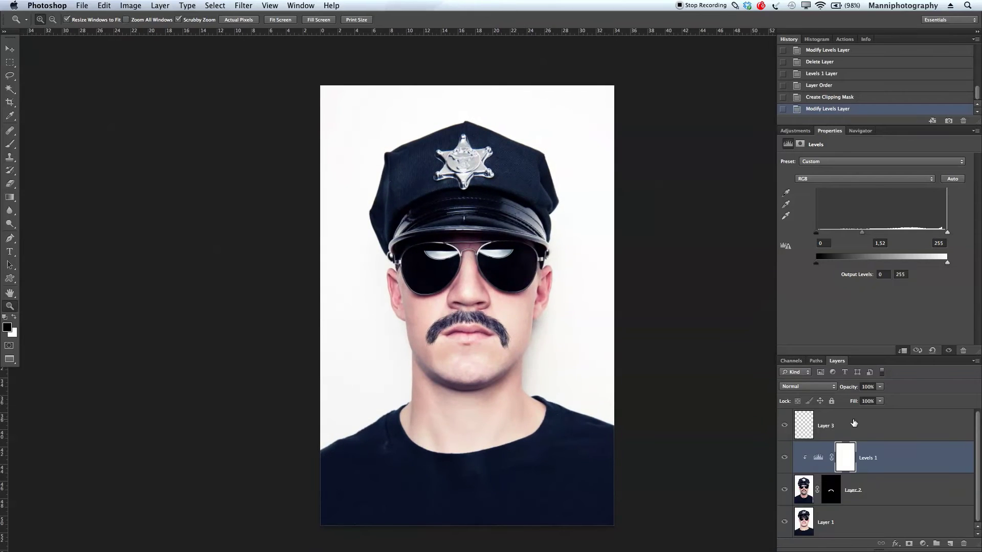
left_click(784, 458)
left_click(785, 459)
left_click(785, 459)
left_click(783, 459)
- Set the Levels midtone value to 1.39 and check its effect by hiding and showing the Levels 1 layer
left_click(866, 235)
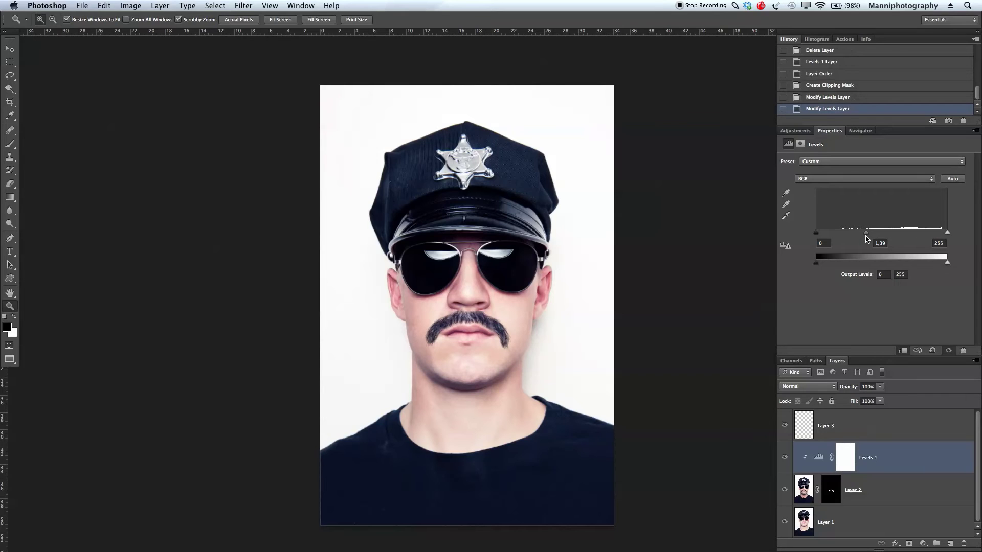
left_click(784, 460)
left_click(784, 460)
left_click(785, 460)
left_click(786, 460)
- Add a new top layer filled entirely with 50% Gray and set its blend mode to Soft Light
key("super+alt+shift+n")
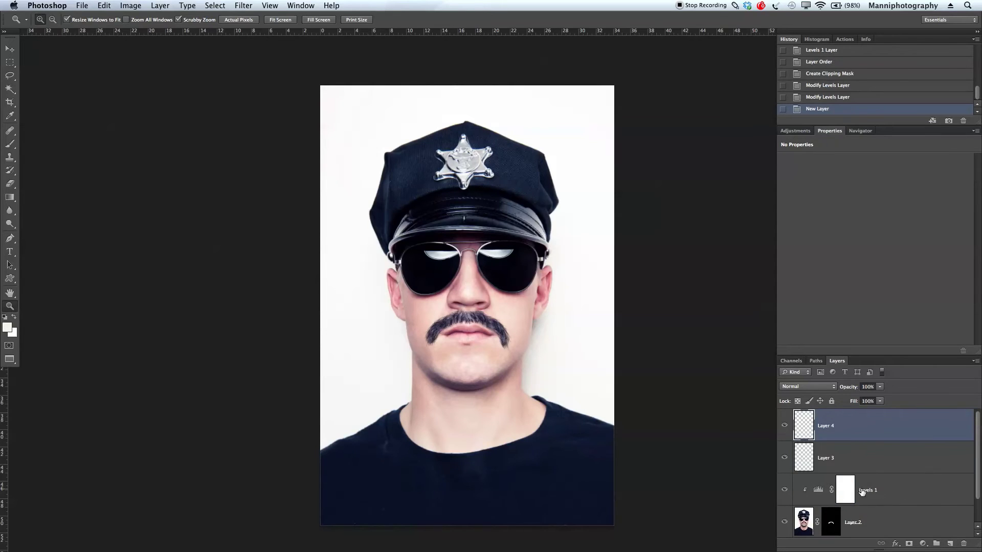
left_click(9, 62)
left_click_drag(268, 82, 735, 526)
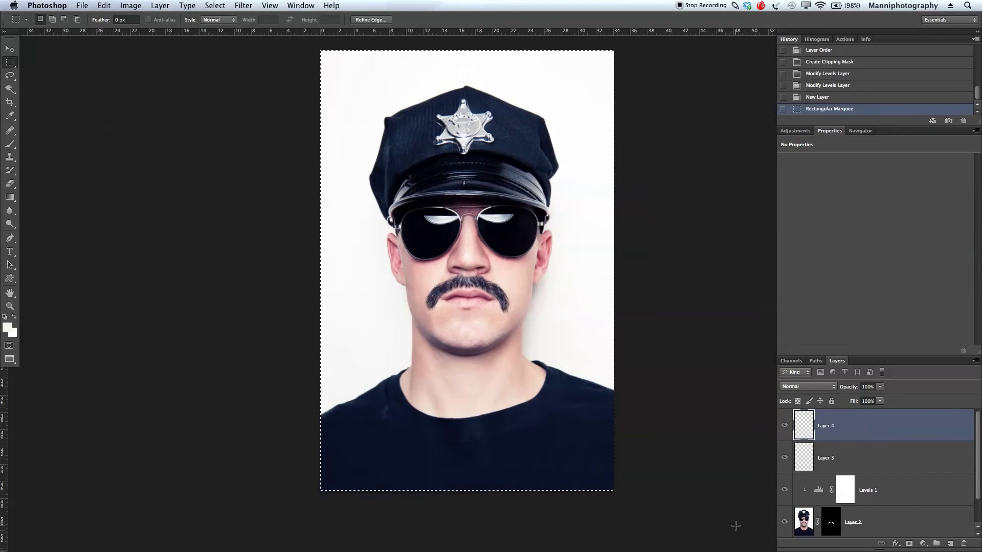
right_click(460, 351)
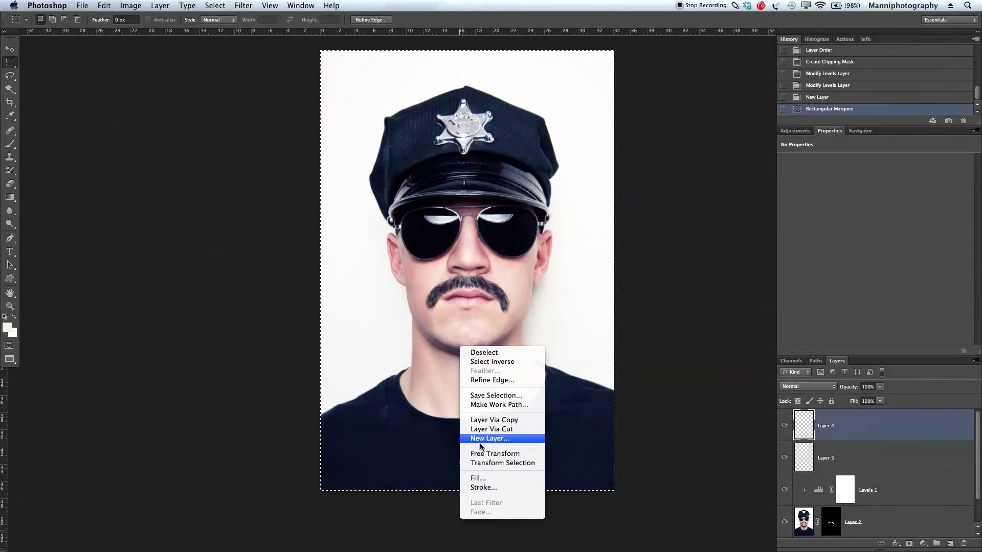
left_click(478, 479)
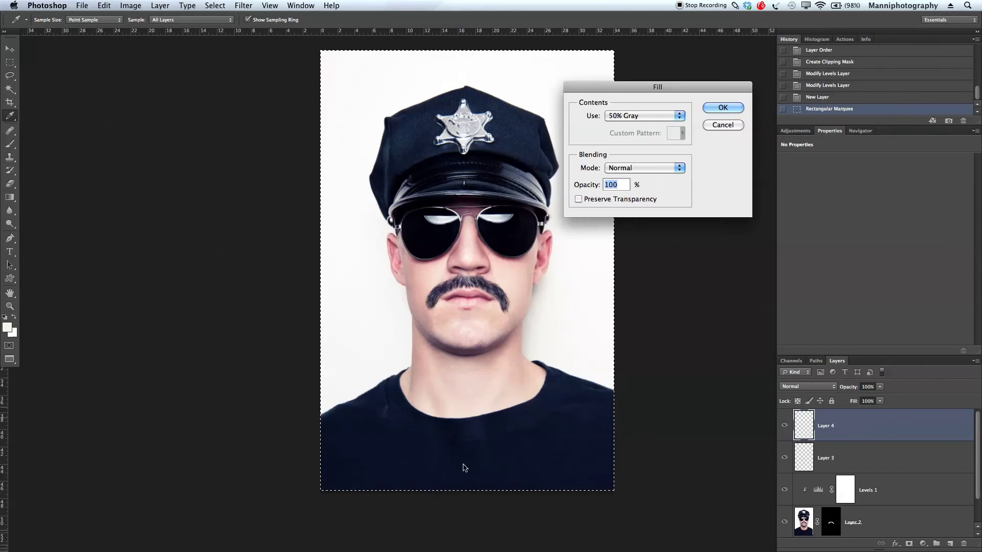
left_click(723, 108)
key("super+d")
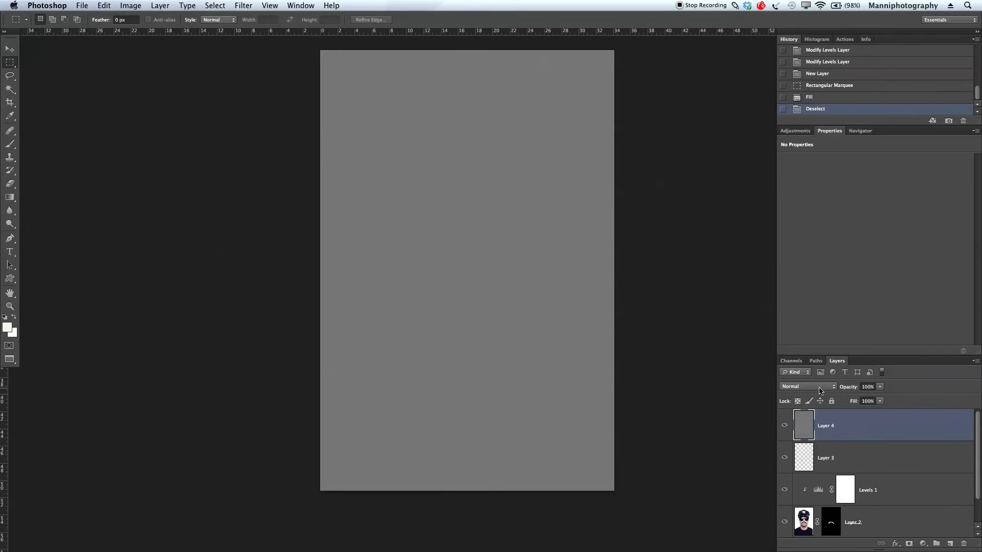
left_click(819, 387)
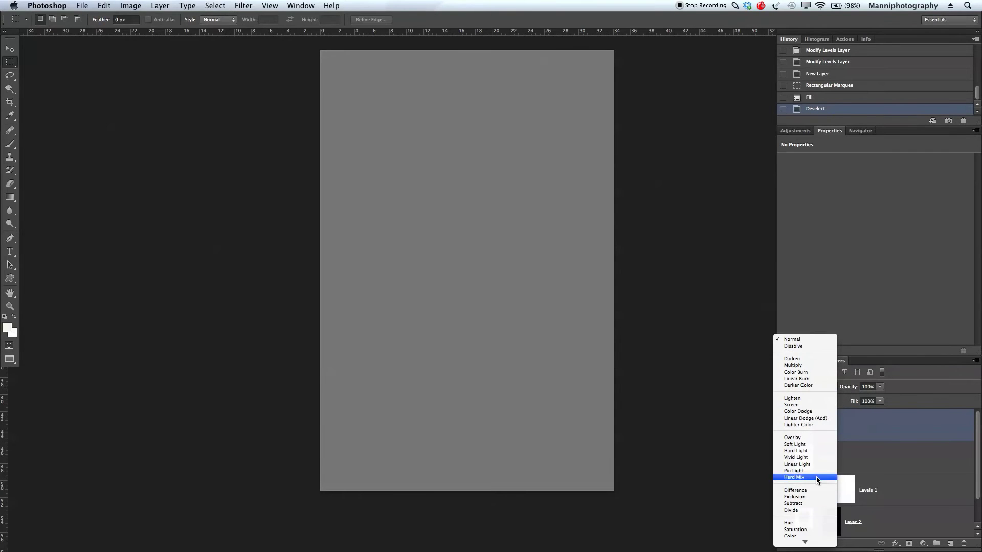
left_click(808, 444)
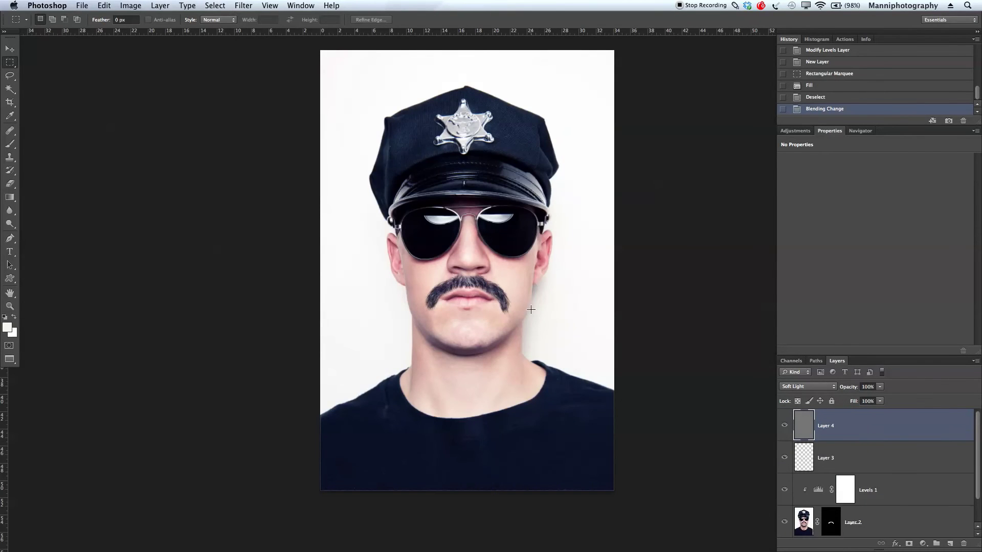
- Set the brush to 7% opacity and adjust its size for soft shading around the moustache
key("z")
left_click_drag(517, 291, 579, 302)
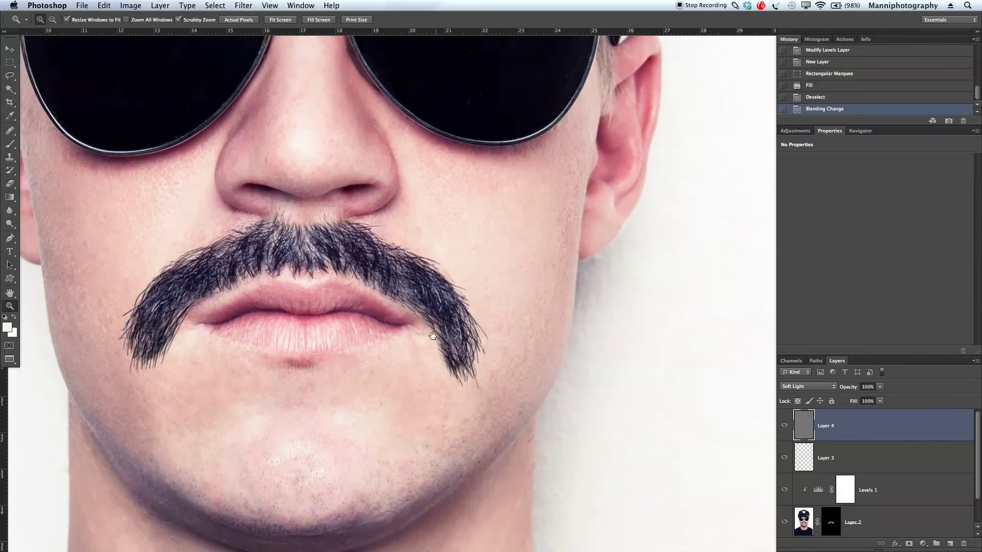
left_click_drag(433, 336, 490, 337)
key("b")
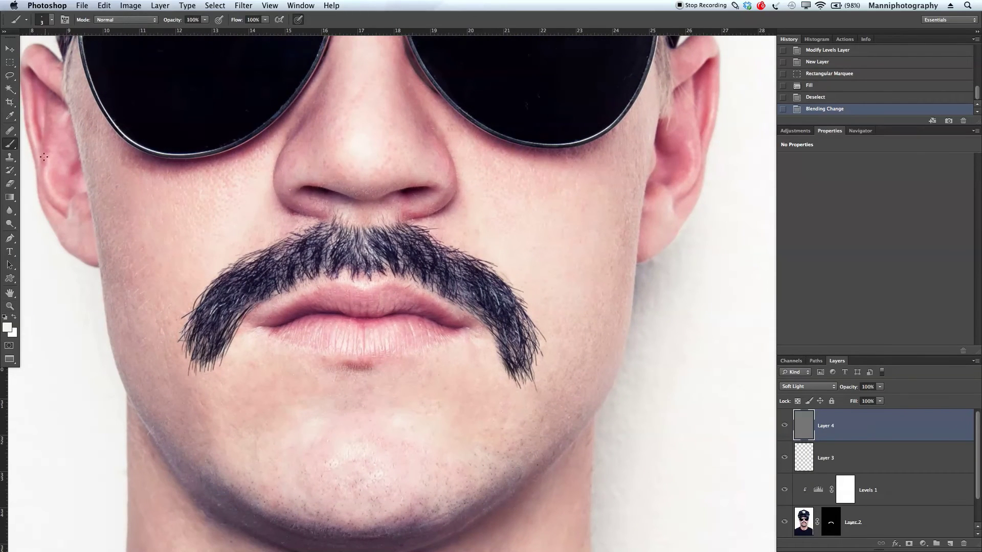
key("ctrl+alt")
mouse_move(340, 338)
left_mouse_down()
mouse_move(403, 344)
mouse_move(372, 200)
mouse_move(365, 110)
left_mouse_up()
left_click(190, 19)
type("0")
type("7")
key("Return")
key("bracketleft")
key("bracketleft")
key("bracketleft")
key("bracketleft")
key("bracketleft")
key("bracketright")
- Paint faint shading strokes along both halves of the moustache on Layer 4
mouse_move(213, 333)
left_mouse_down()
mouse_move(276, 272)
mouse_move(348, 251)
mouse_move(273, 271)
left_mouse_up()
mouse_move(352, 259)
left_mouse_down()
mouse_move(436, 244)
mouse_move(354, 246)
mouse_move(449, 265)
mouse_move(506, 314)
mouse_move(478, 297)
mouse_move(525, 364)
mouse_move(516, 356)
mouse_move(514, 380)
mouse_move(470, 332)
left_mouse_up()
key("bracketleft")
key("bracketleft")
key("bracketleft")
key("bracketleft")
key("bracketleft")
key("bracketleft")
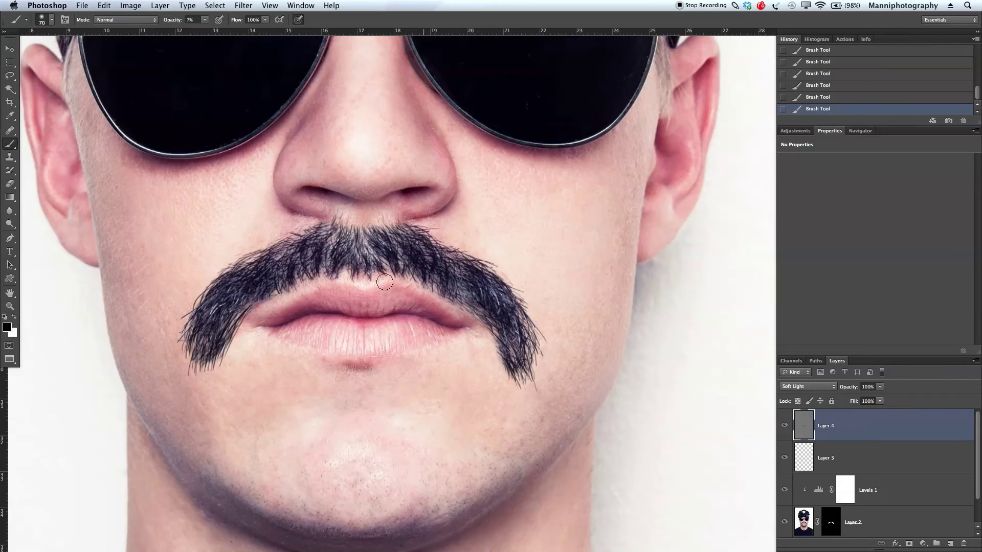
- Deepen the shading along the moustache's edges on Layer 4 with faint black strokes, varying the brush size around 100 px
key("bracketright")
key("bracketright")
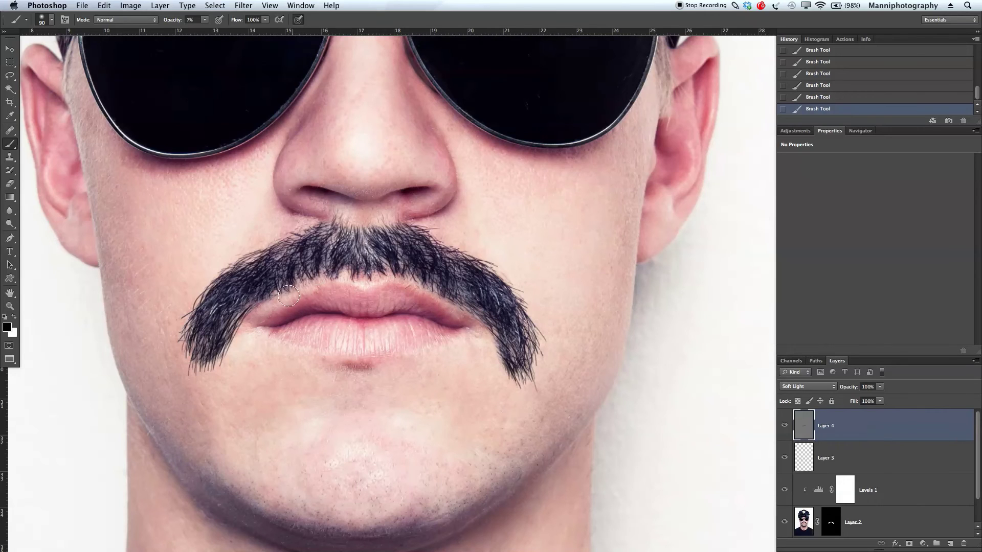
key("bracketright")
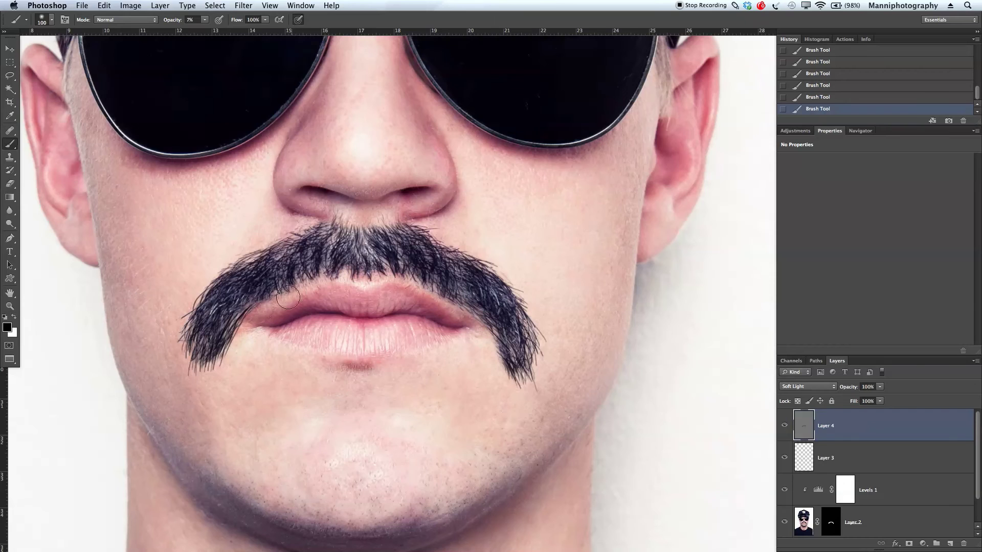
key("bracketright")
key("bracketright")
key("bracketleft")
key("bracketleft")
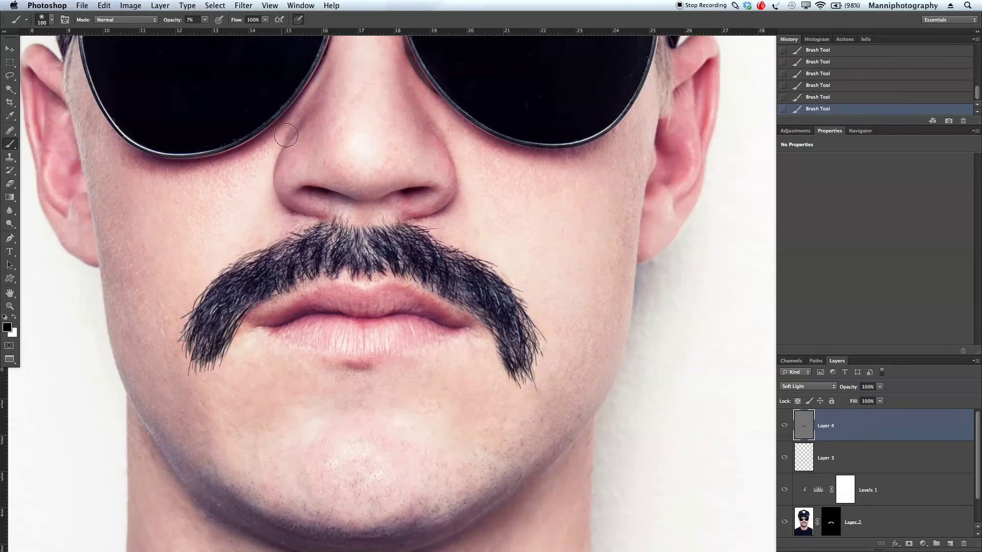
key("bracketleft")
key("bracketleft")
mouse_move(287, 243)
left_mouse_down()
mouse_move(189, 300)
mouse_move(192, 350)
mouse_move(190, 334)
left_mouse_up()
key("bracketright")
- Try the Overlay blend mode on Layer 4 and switch back to Soft Light
left_click(782, 386)
left_click(802, 379)
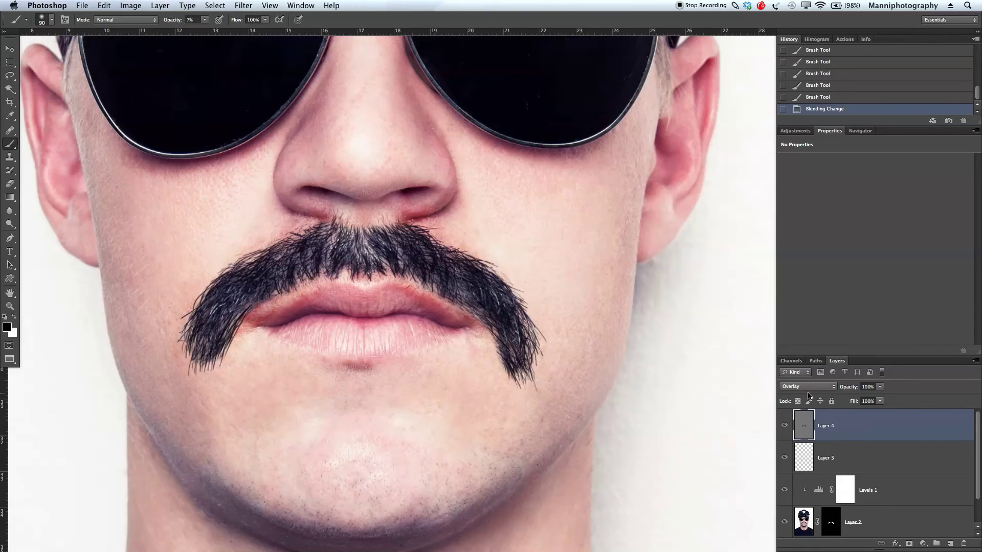
left_click(806, 392)
left_click(807, 395)
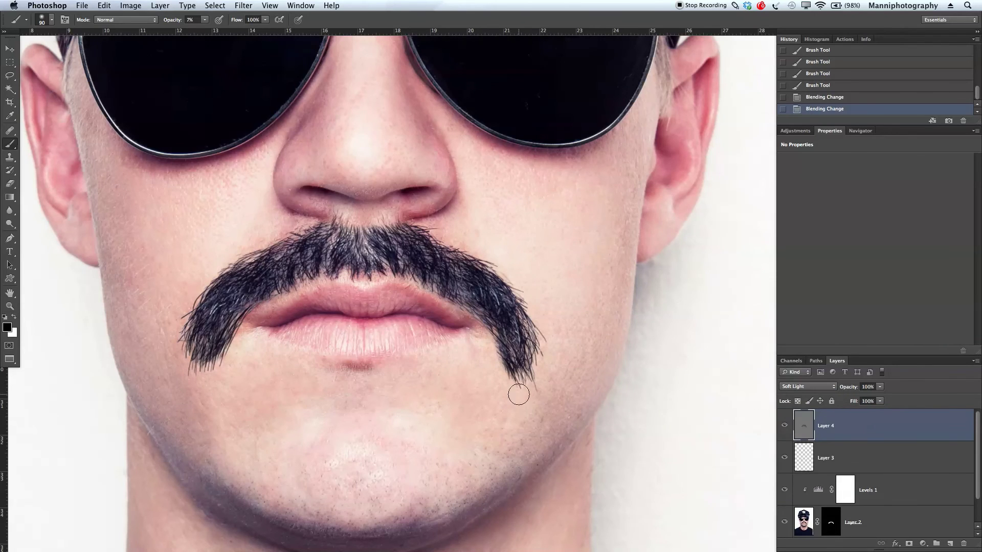
- Darken the moustache's left half further with a slightly larger brush on Layer 4, judging it against the whole portrait
left_click_drag(473, 403, 408, 402)
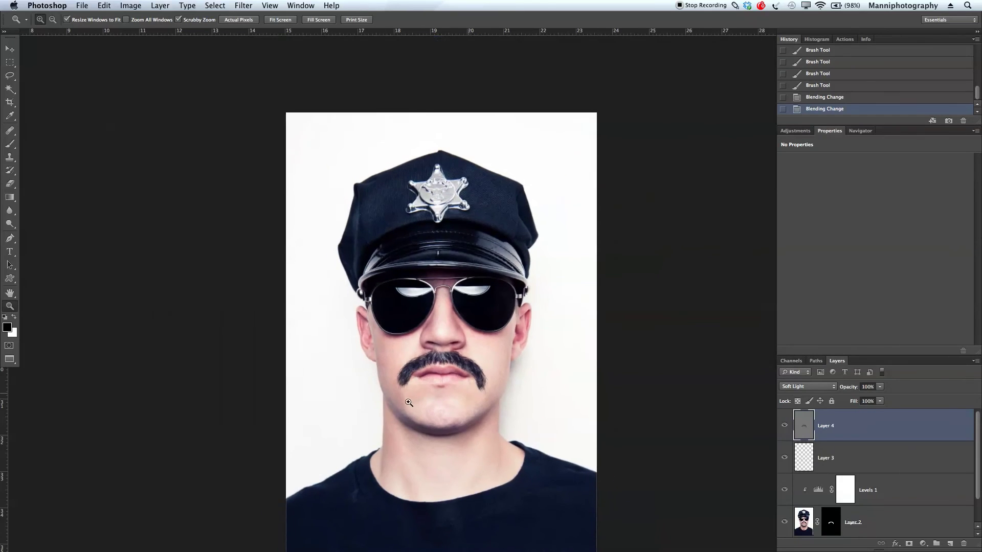
left_click_drag(469, 400, 452, 340)
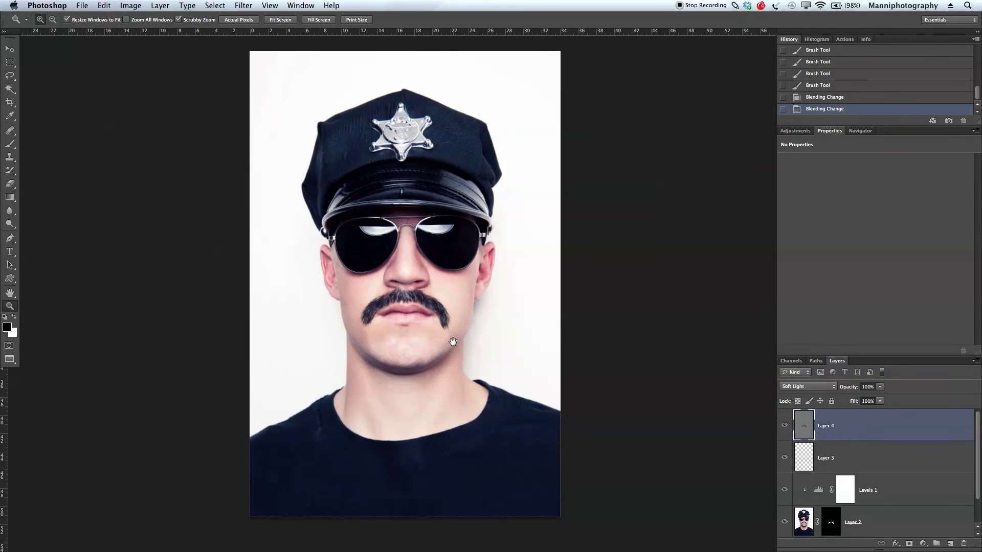
left_click(363, 343)
key("b")
key("bracketright")
left_click_drag(386, 297, 367, 309)
mouse_move(368, 304)
left_mouse_down()
mouse_move(360, 312)
mouse_move(361, 295)
mouse_move(360, 305)
left_mouse_up()
key("z")
left_click_drag(416, 306, 379, 311)
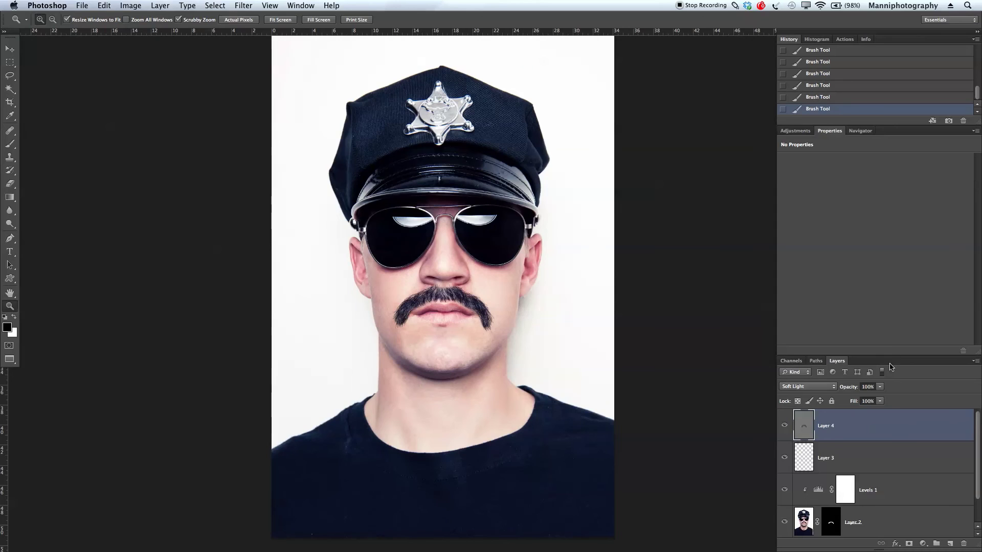
- Group Layer 4, Layer 3, Levels 1 and Layer 2, and name the group New M
left_click_drag(889, 354, 902, 267)
left_click_drag(887, 190, 886, 160)
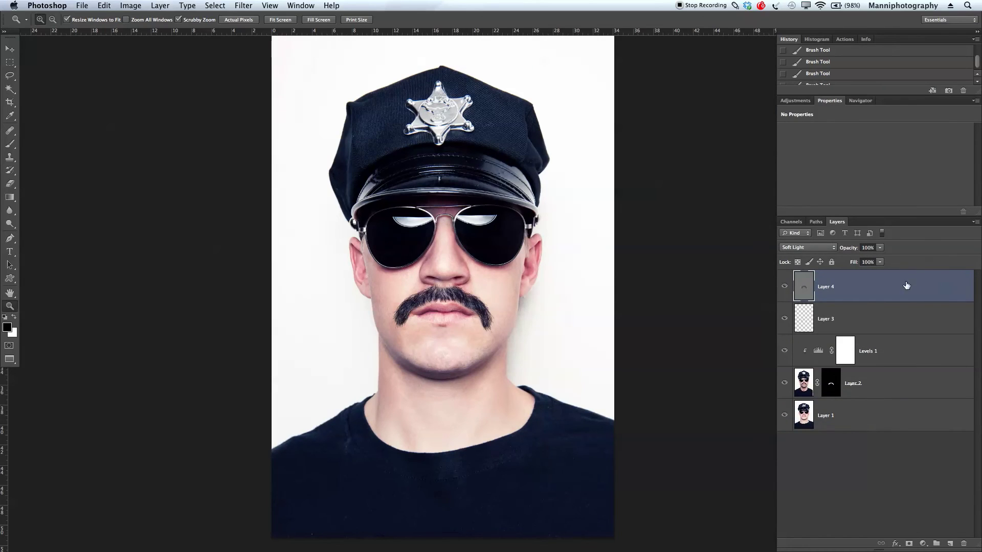
left_click(882, 323, "shift")
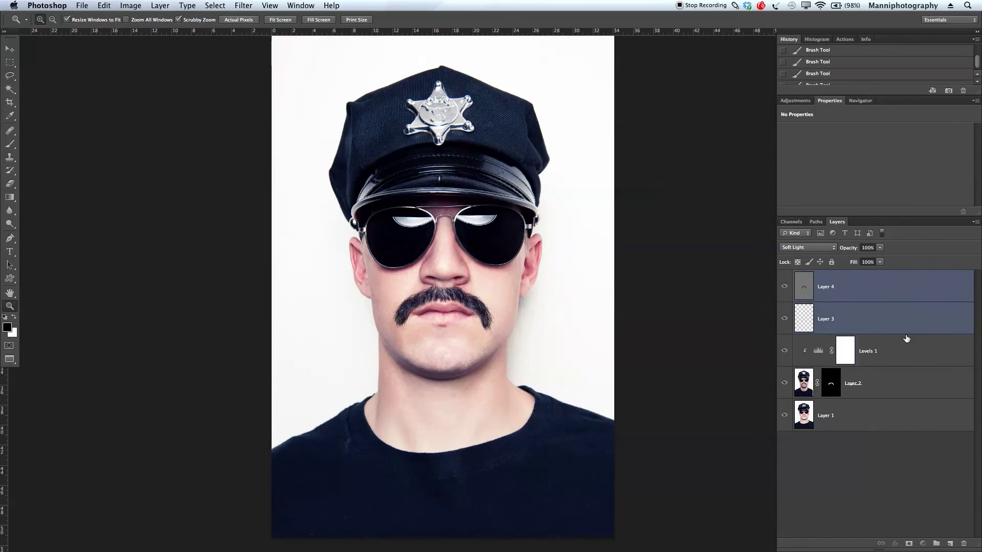
left_click(904, 352, "shift")
left_click(902, 382, "shift")
key("super+g")
double_click(818, 276)
type("Ne")
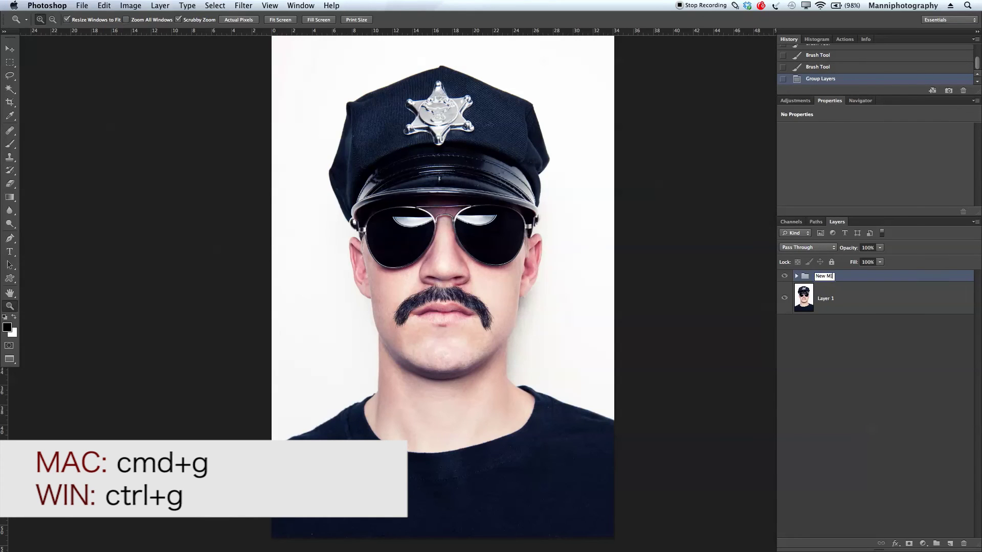
type("w M")
key("Return")
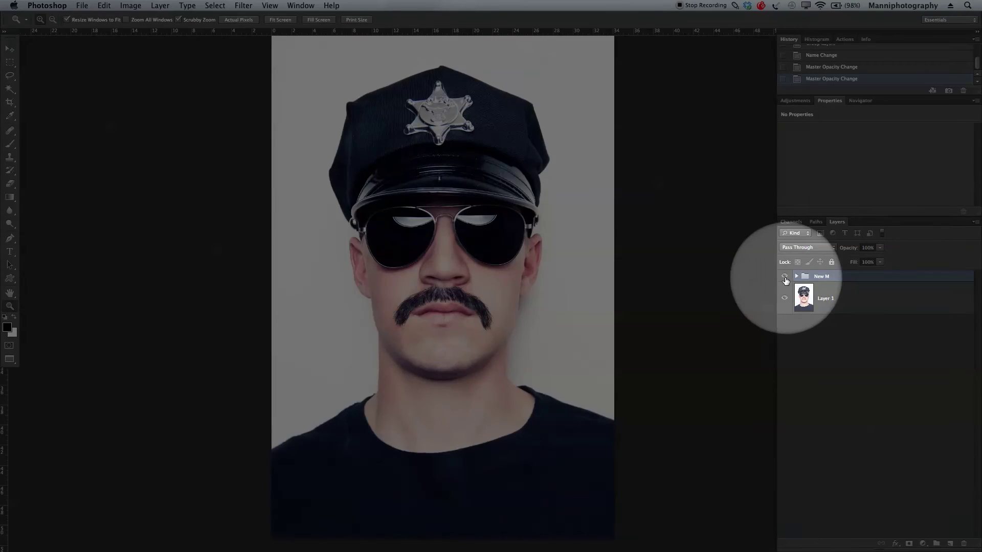
- Compare the original and retouched moustache by repeatedly hiding and showing the New M group
left_click(784, 277)
left_click(790, 289)
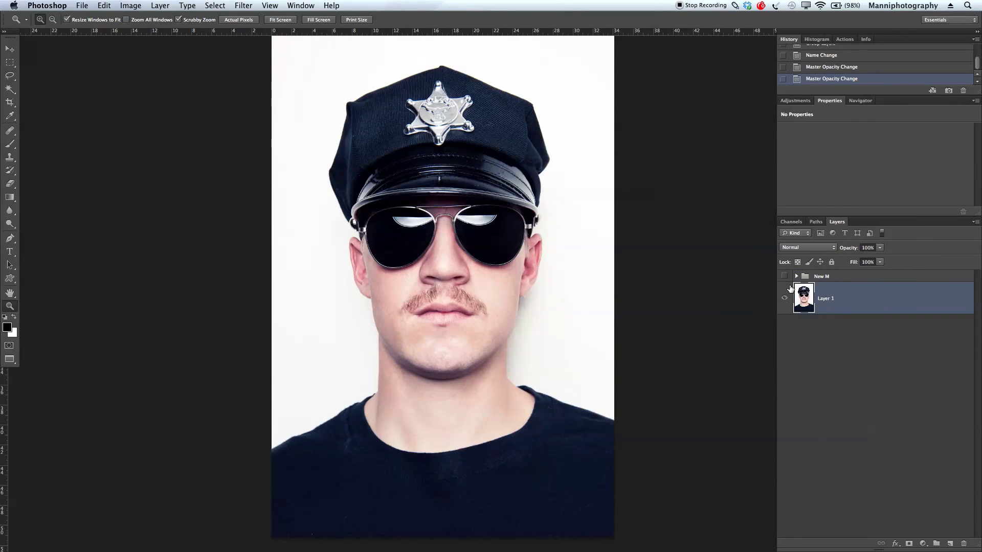
left_click(784, 276)
left_click(783, 277)
left_click(783, 277)
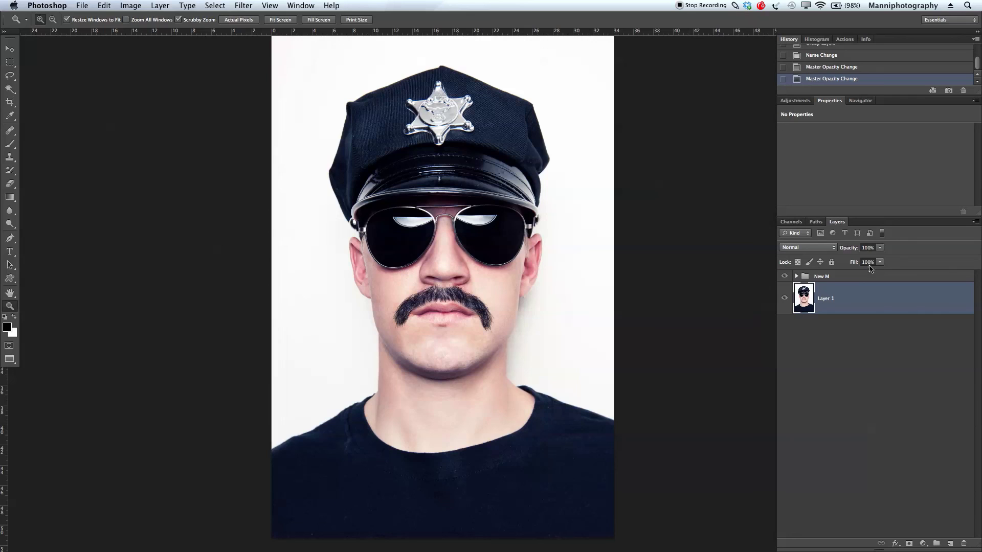
- Lower the New M group's opacity to 93% and compare the portrait with and without the group
left_click(829, 278)
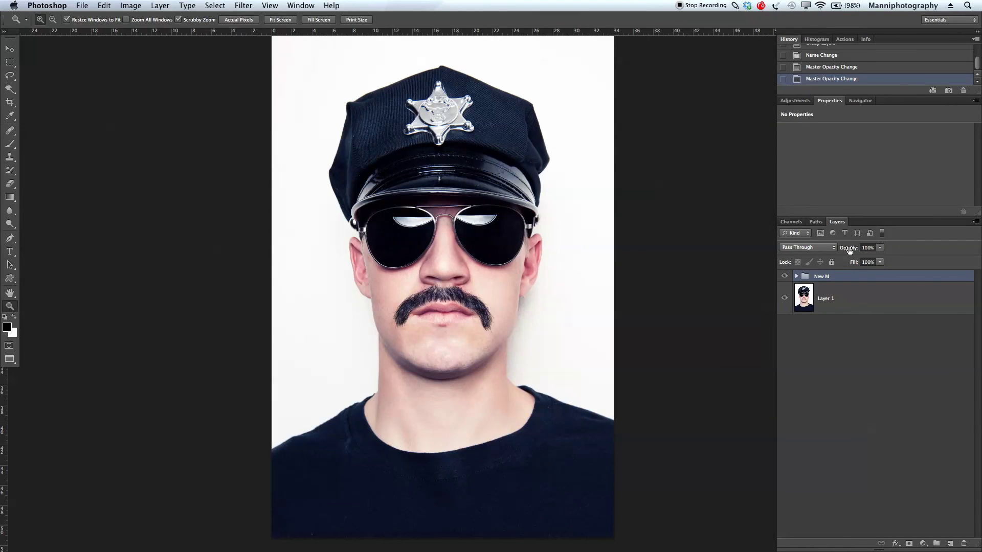
left_click_drag(848, 249, 848, 250)
left_click_drag(846, 251, 845, 251)
left_click(782, 276)
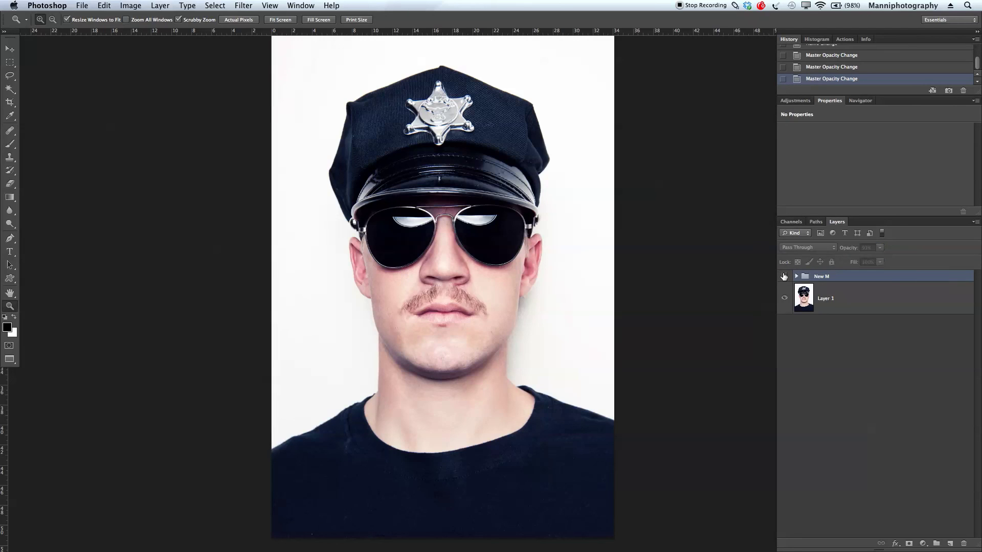
left_click(783, 275)
left_click(784, 276)
left_click(784, 276)
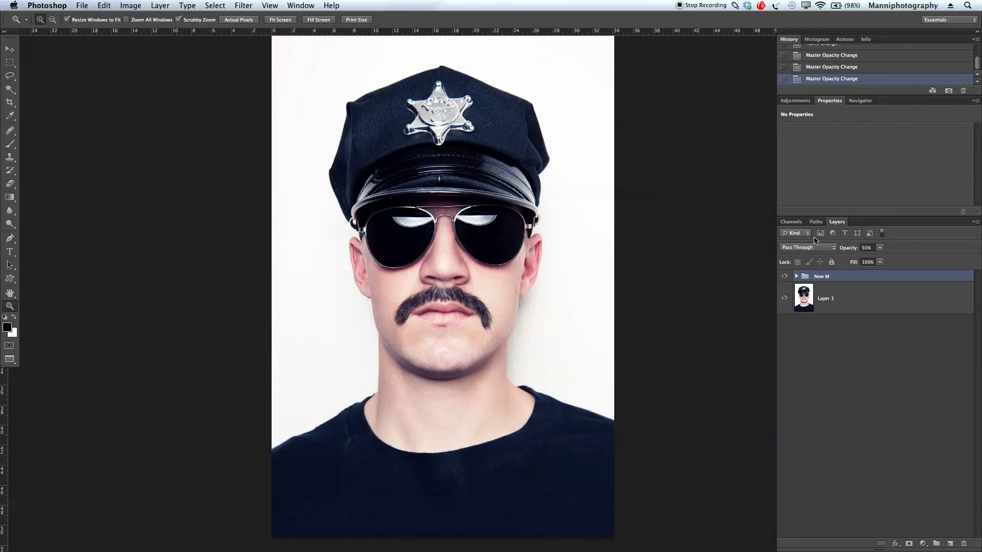